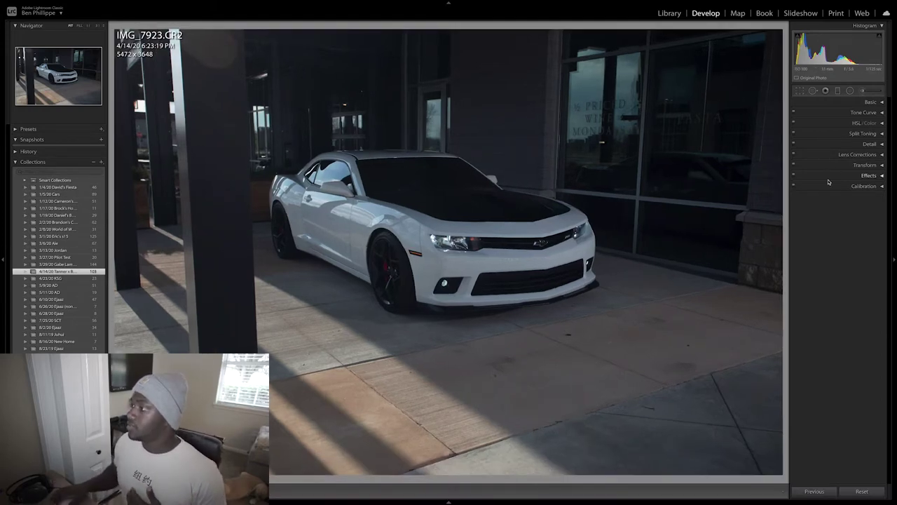
- Draw a large radial filter centred on the car so that its ellipse surrounds the whole vehicle
click(867, 103)
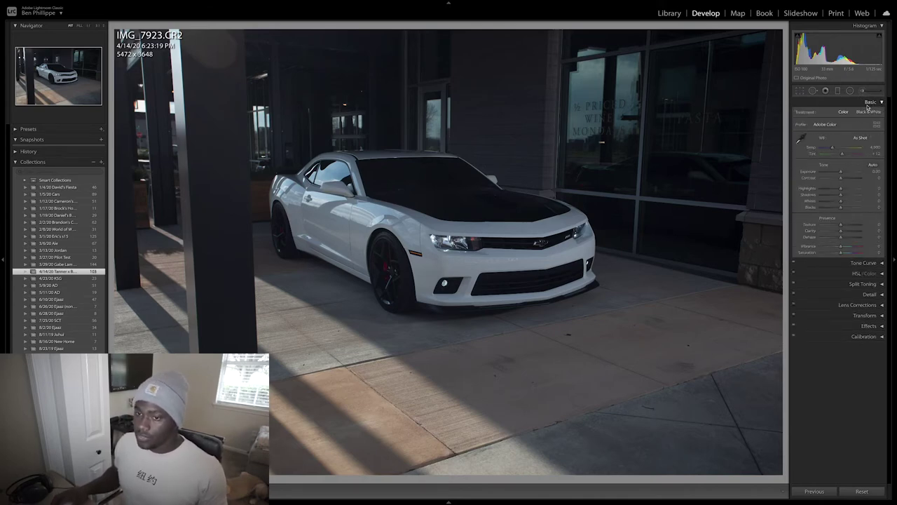
click(3, 263)
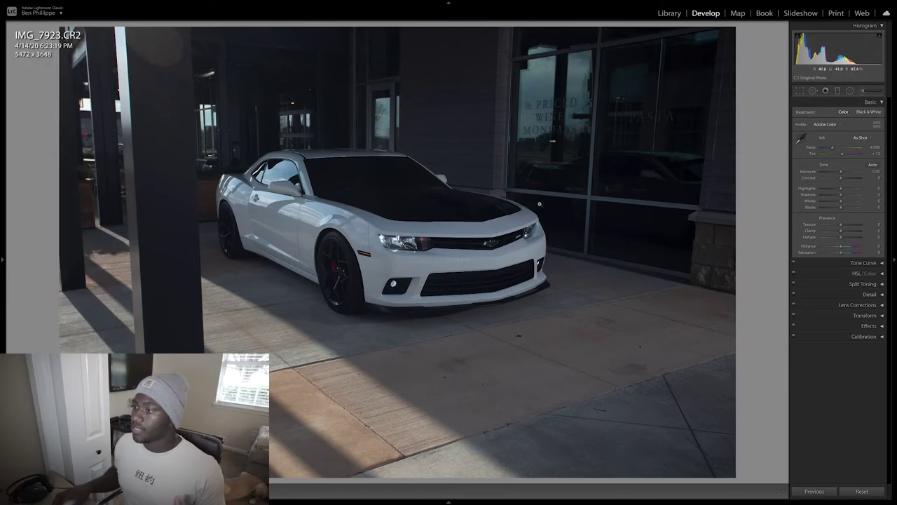
click(851, 91)
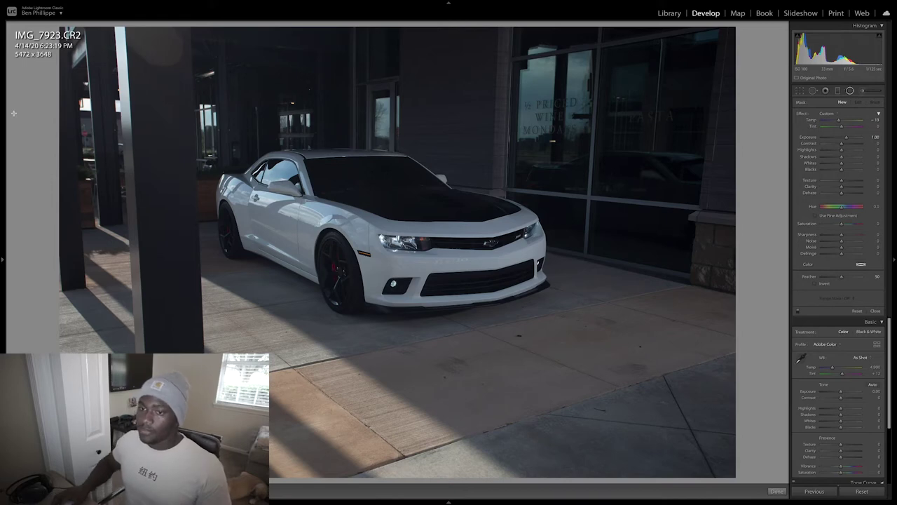
drag(106, 141, 354, 223)
drag(417, 240, 493, 240)
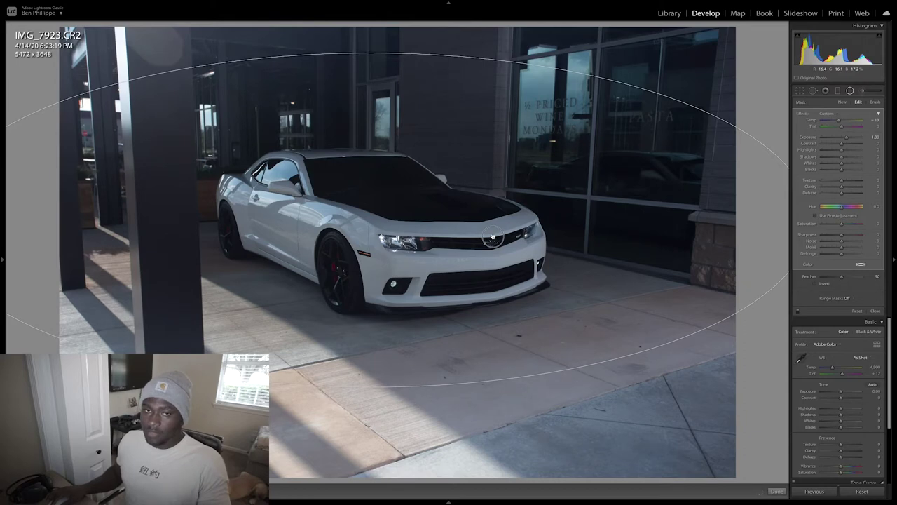
drag(493, 240, 501, 239)
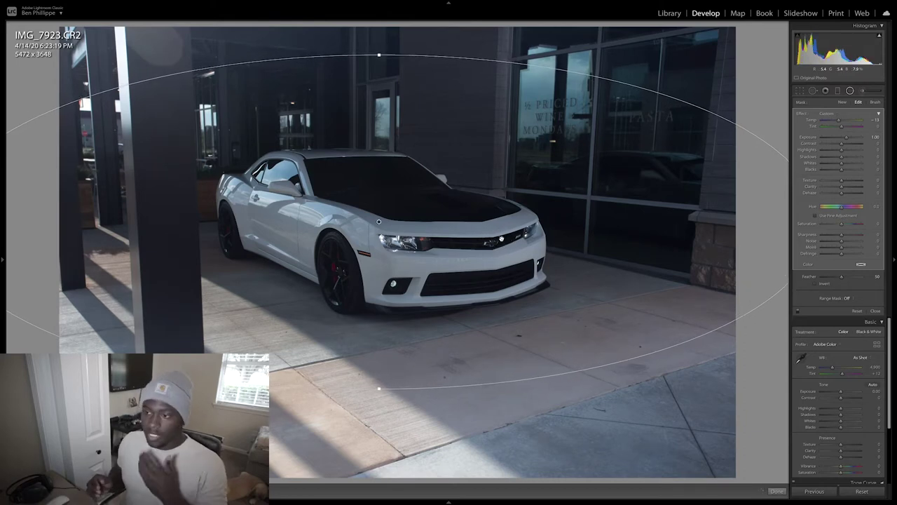
- Invert the radial filter so it affects the car inside the ellipse, using the mask overlay to check coverage
key(o)
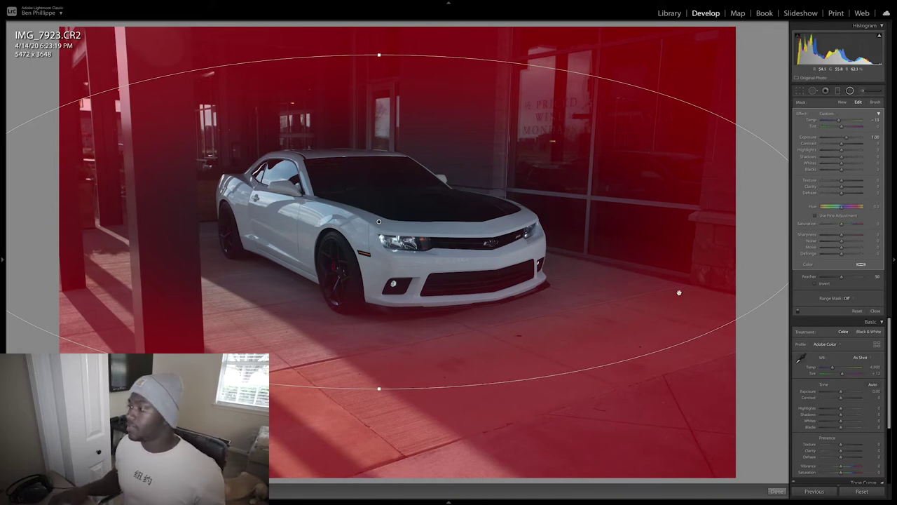
click(815, 284)
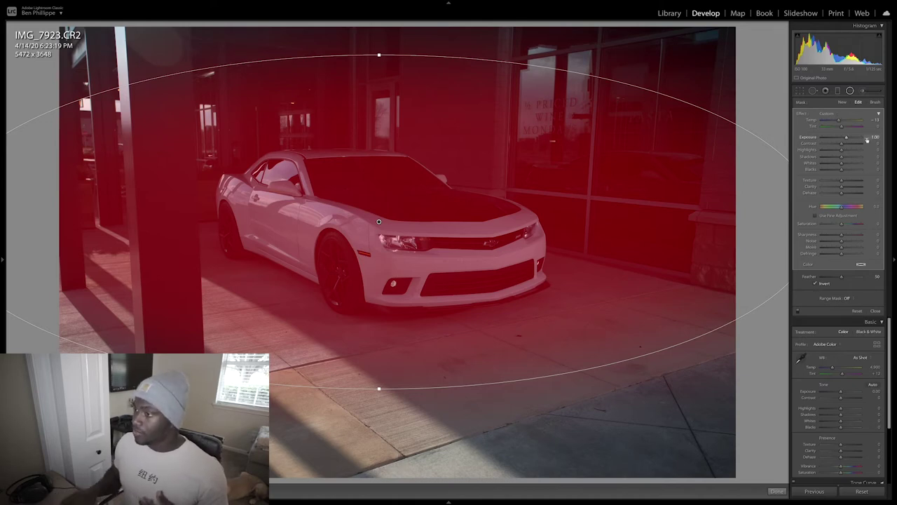
key(o)
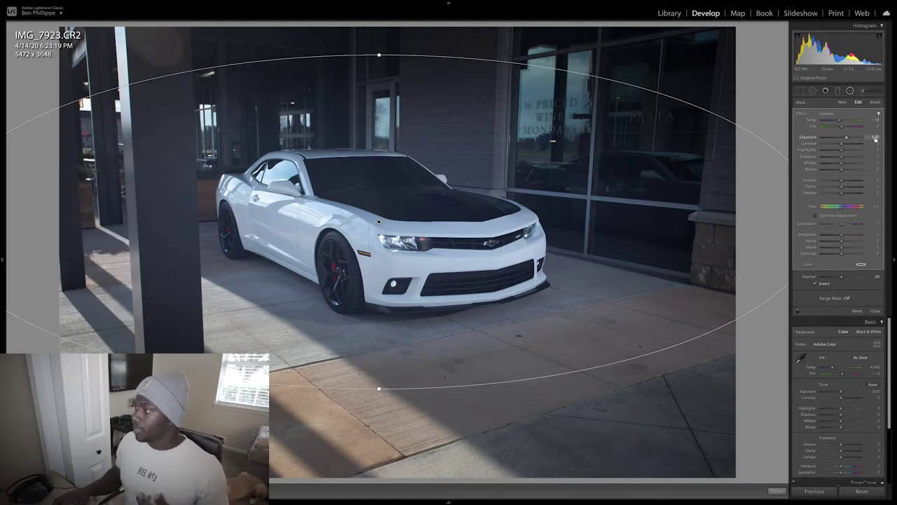
- Set the radial filter's exposure to 0.50
click(875, 138)
text(0)
key(Return)
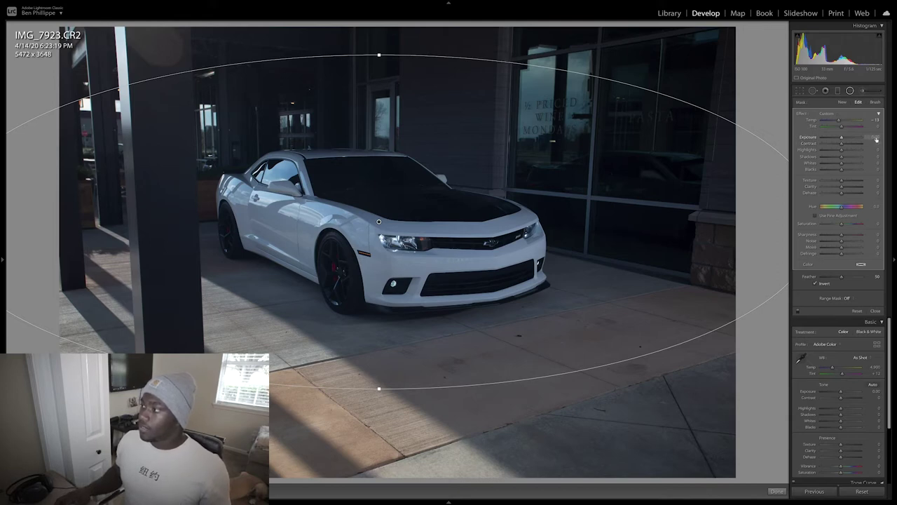
click(874, 138)
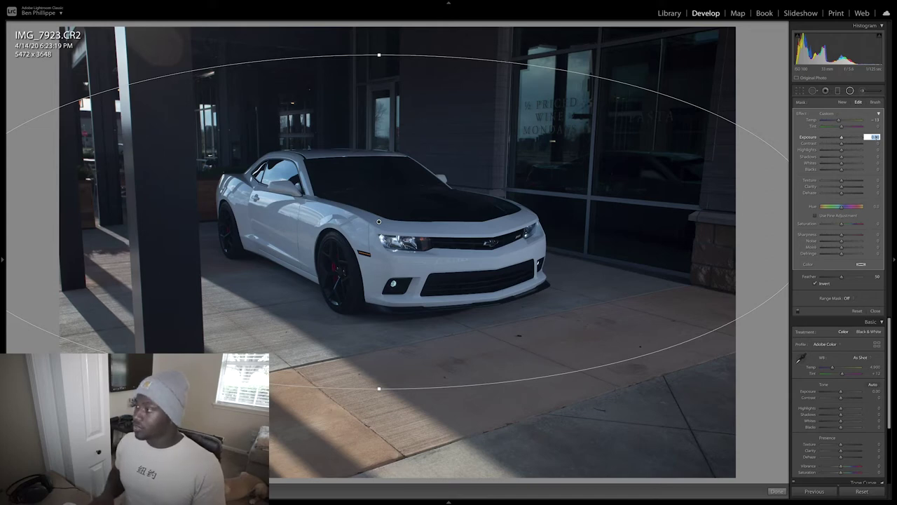
text(0.5)
key(Return)
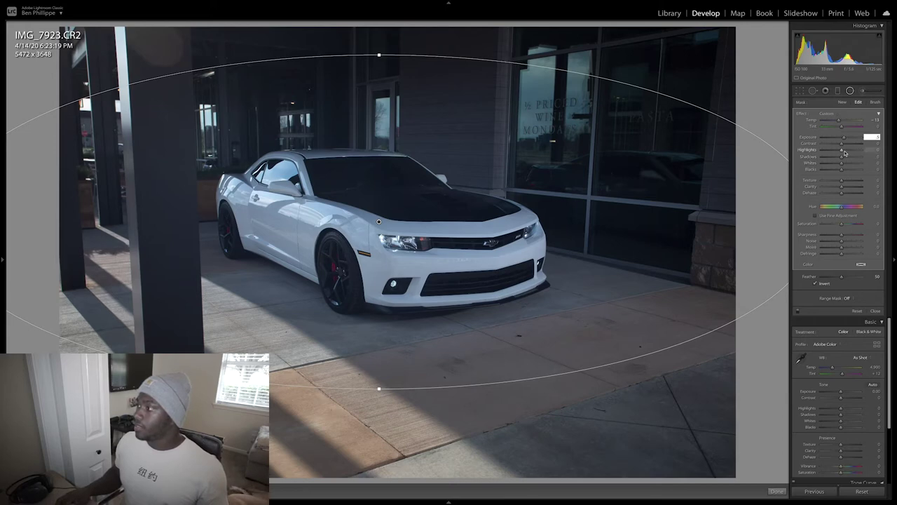
- Raise the radial filter's highlights to 51, lift its shadows slightly and bring its temperature up to about neutral
mouse_move(843, 152)
mouse_down()
mouse_move(861, 151)
mouse_move(853, 151)
mouse_up()
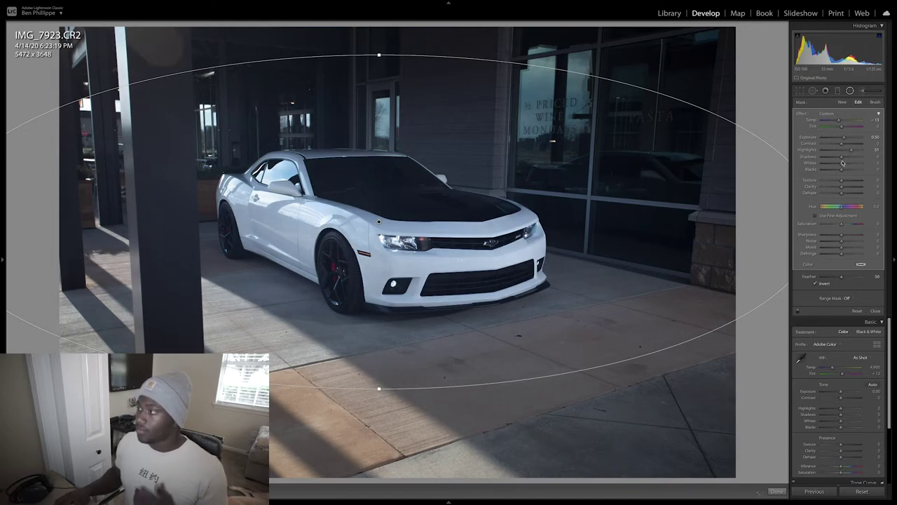
drag(843, 160, 845, 159)
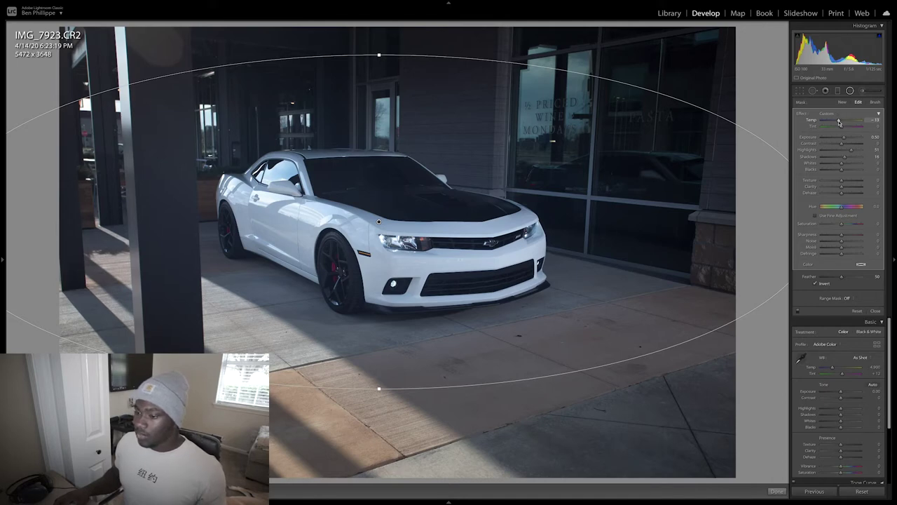
drag(839, 122, 843, 121)
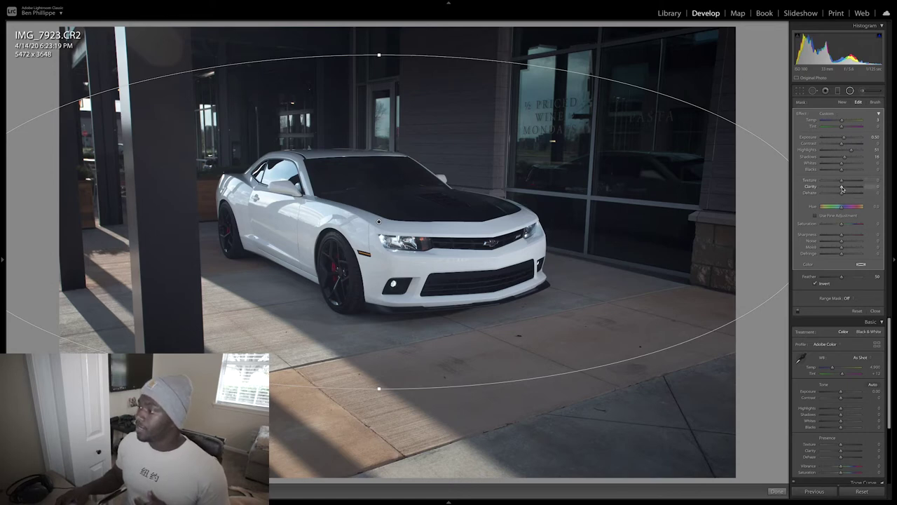
- Add slight clarity to the radial filter, set its texture to -12 and finish editing the mask
click(842, 188)
drag(842, 188, 843, 188)
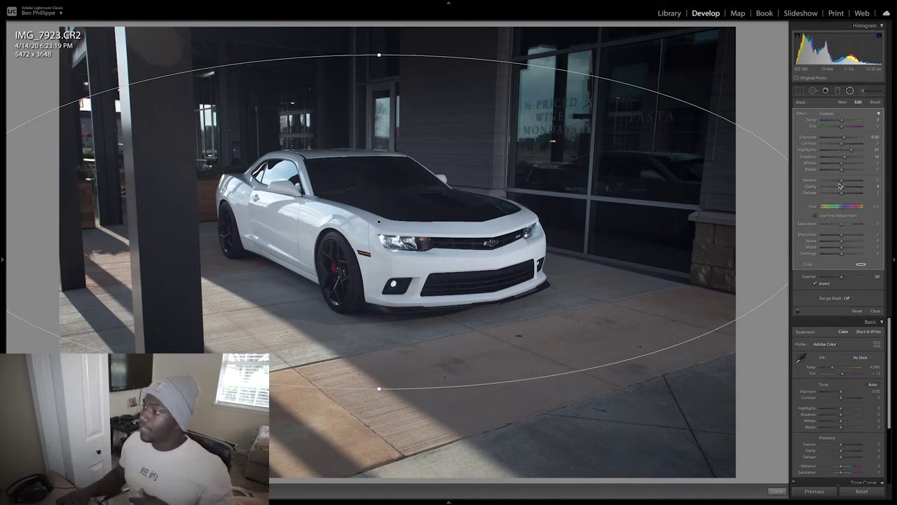
drag(842, 182, 839, 182)
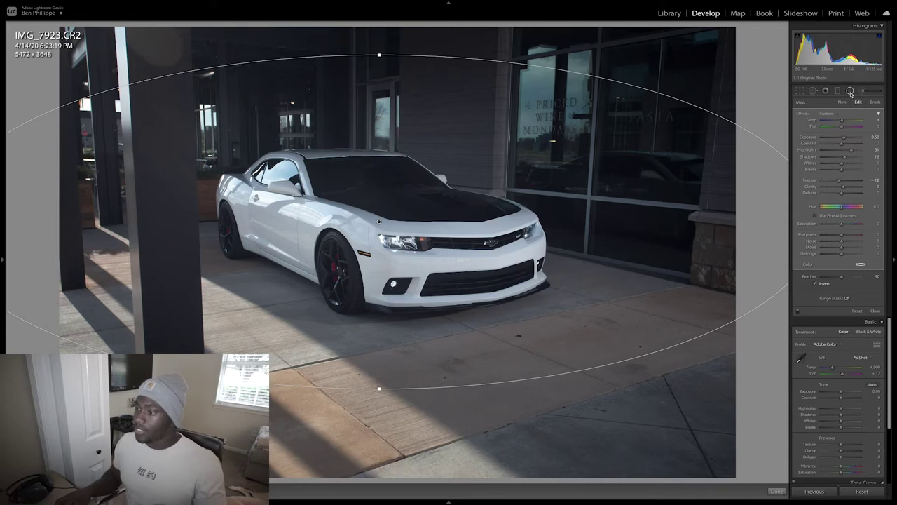
click(850, 91)
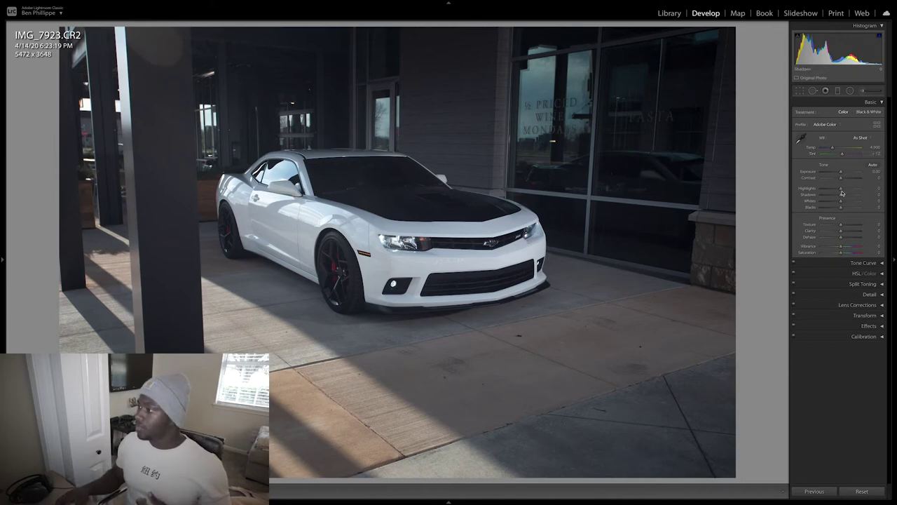
- Set the whole photo's highlights to +53, shadows to +13 and white balance temperature to 5,381 in the Basic adjustments
drag(841, 189, 852, 190)
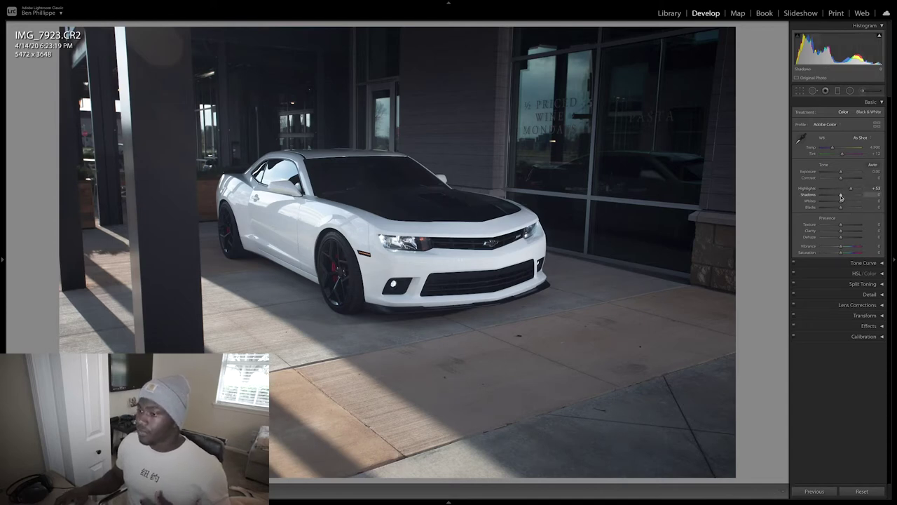
drag(841, 198, 843, 198)
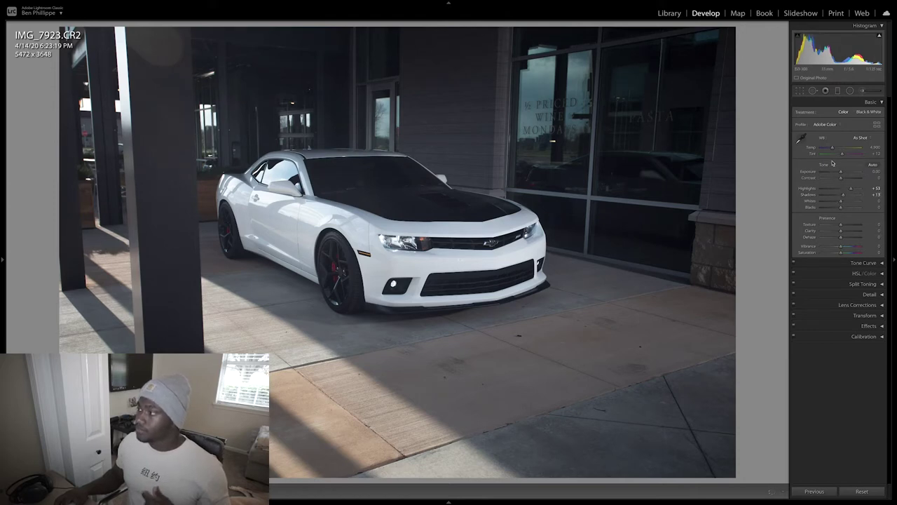
drag(833, 148, 834, 150)
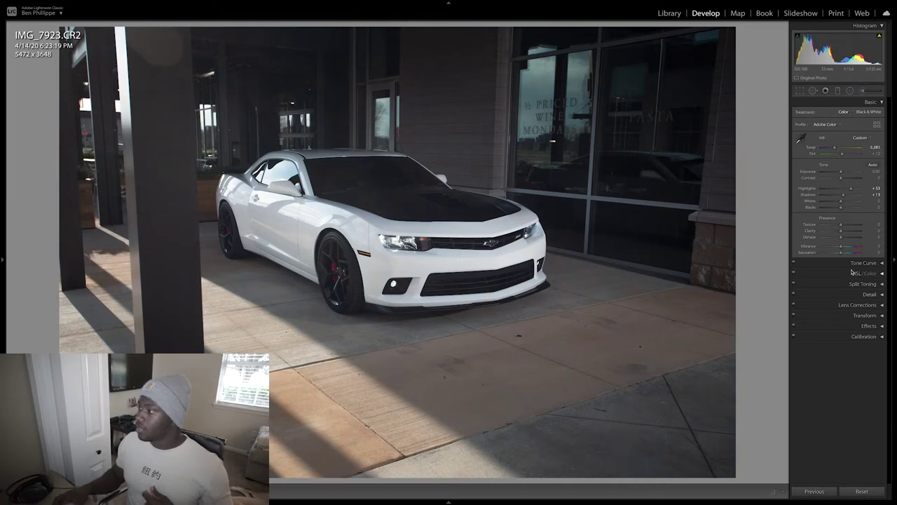
click(868, 102)
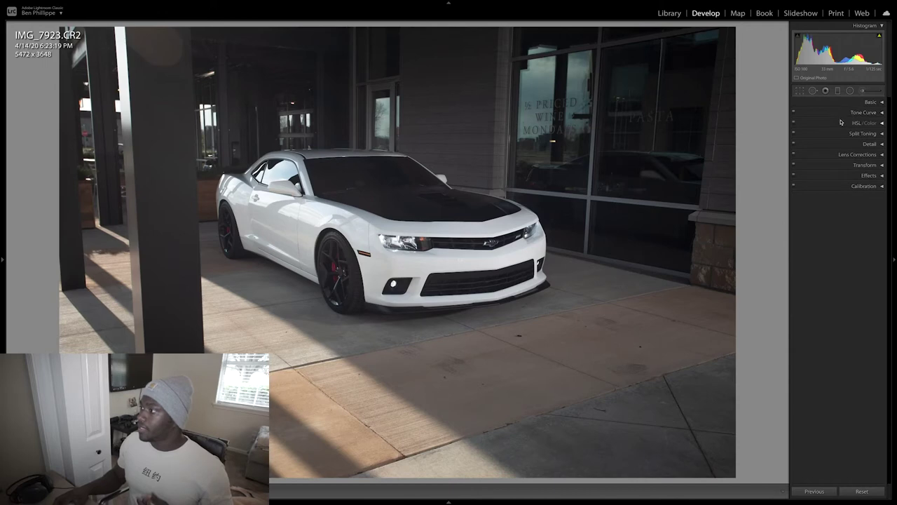
- Open the HSL hue adjustments and examine the colours reflected in the building's windows up close
click(842, 123)
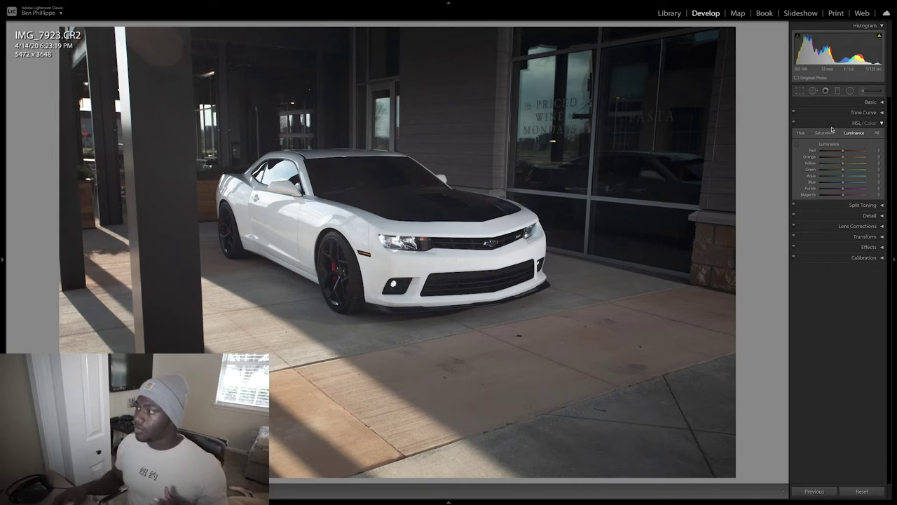
click(802, 133)
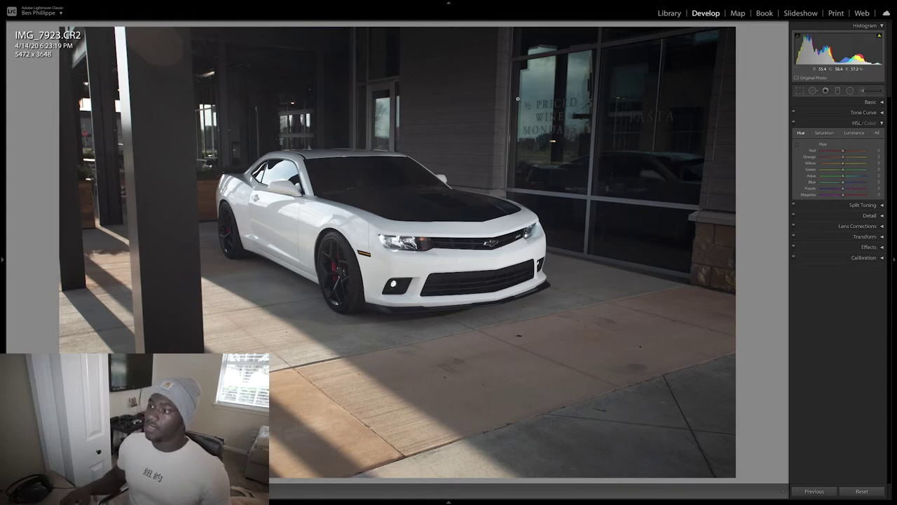
click(553, 82)
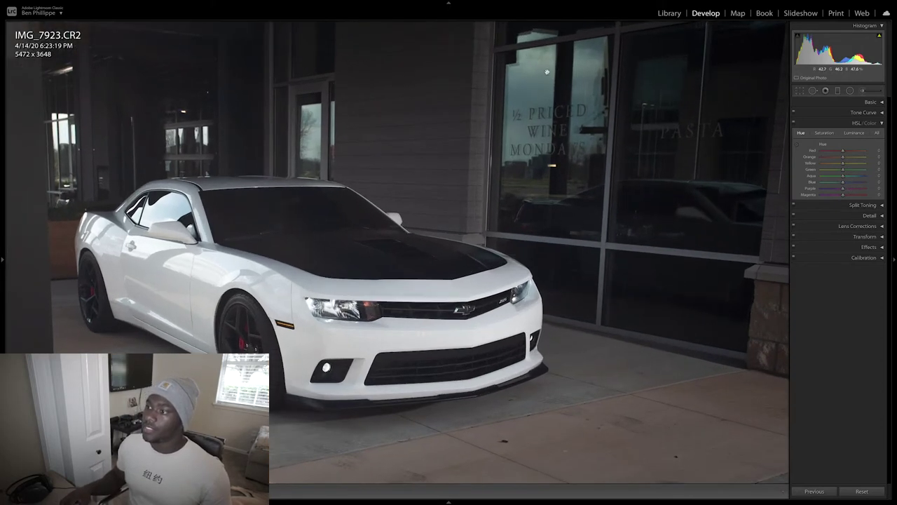
click(557, 110)
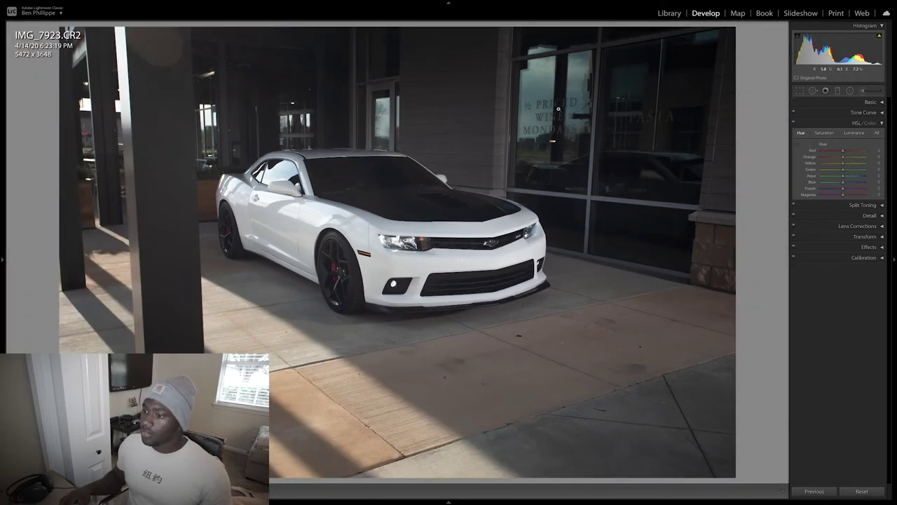
- Try shifting the blue hue to -70, inspect the car's paint up close and undo the blue hue changes
drag(843, 184, 827, 183)
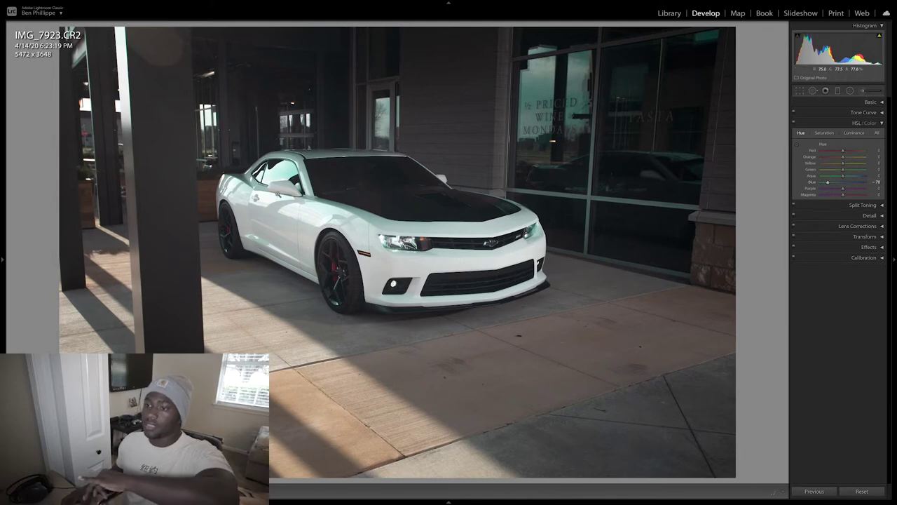
click(286, 173)
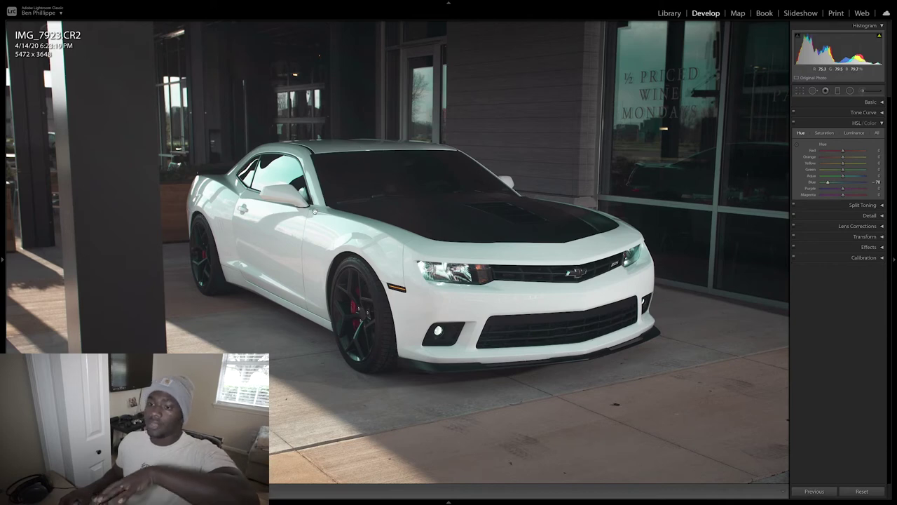
click(315, 210)
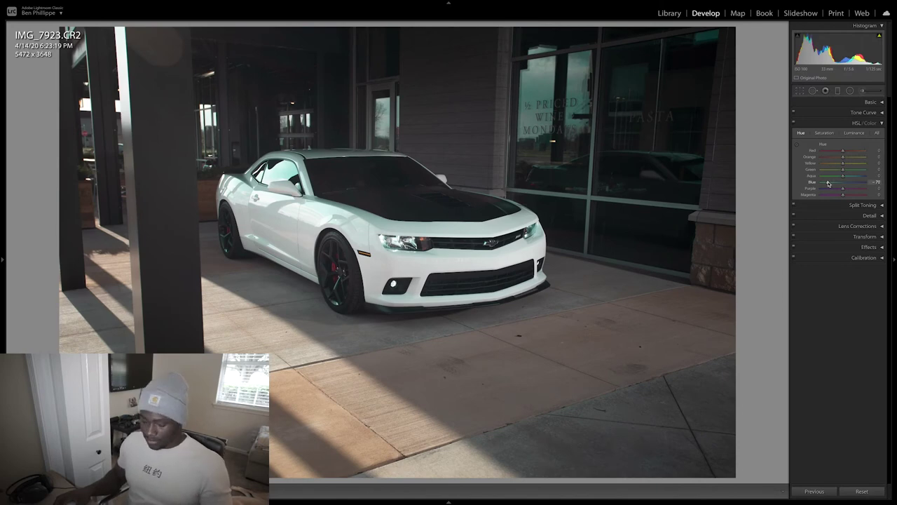
key(ctrl+z)
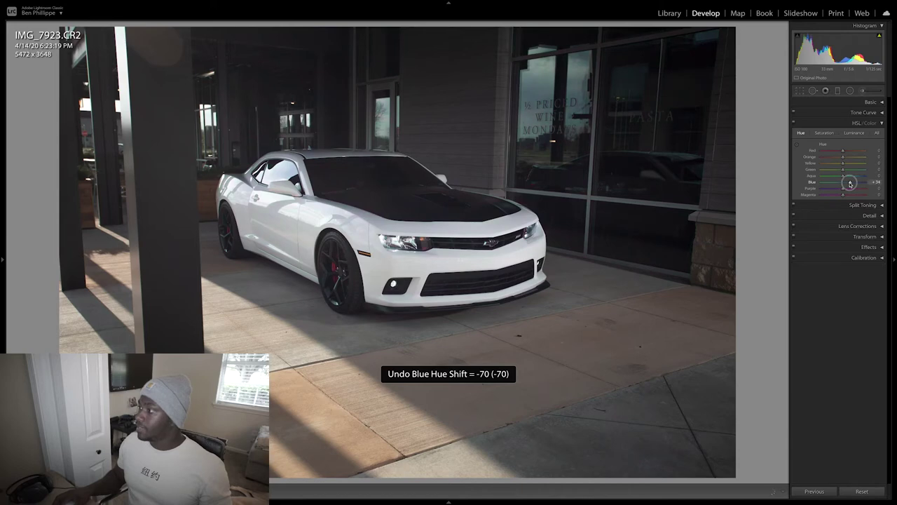
key(ctrl+z)
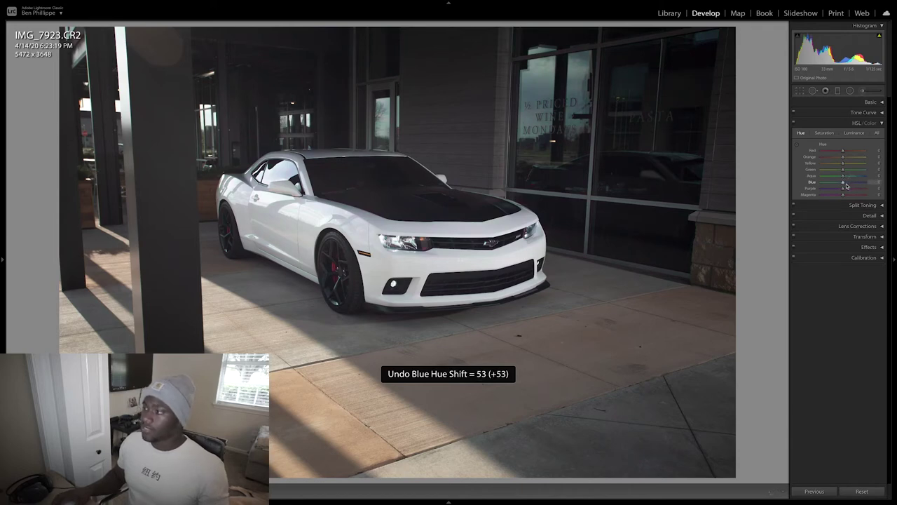
- Try shifting the aqua hue to +100, check the window reflections and undo the shift
drag(842, 175, 869, 195)
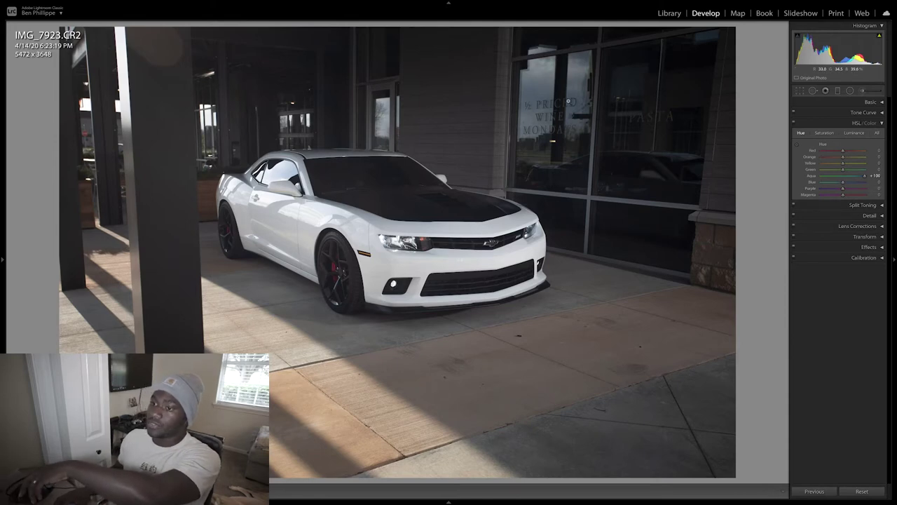
click(524, 100)
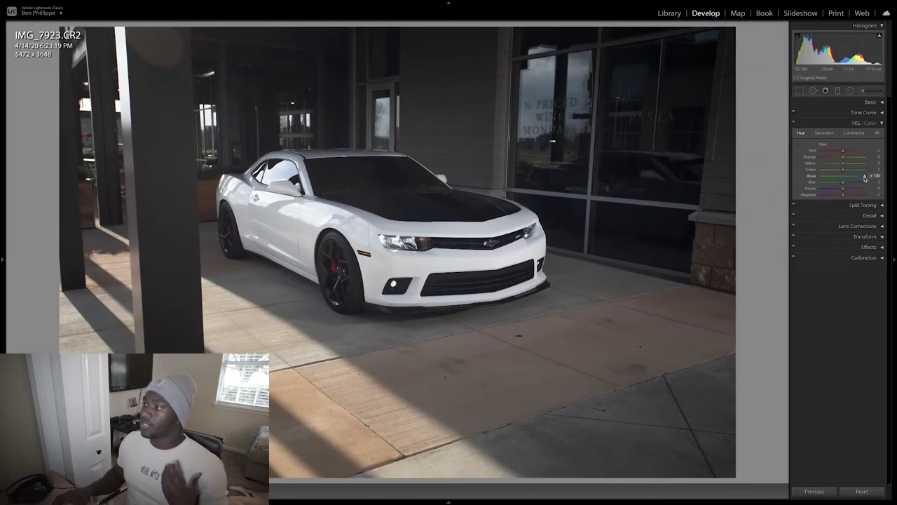
key(ctrl+z)
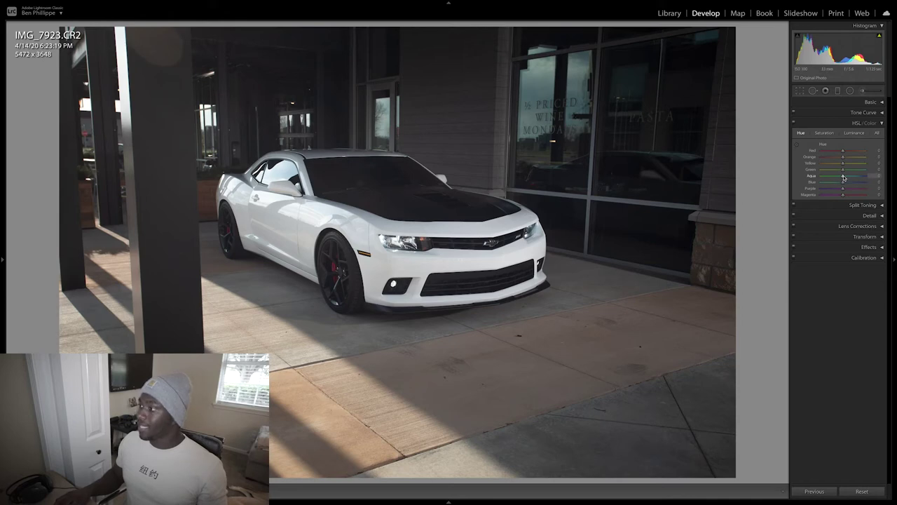
- Set both the aqua hue and the blue hue to +100
drag(844, 178, 883, 180)
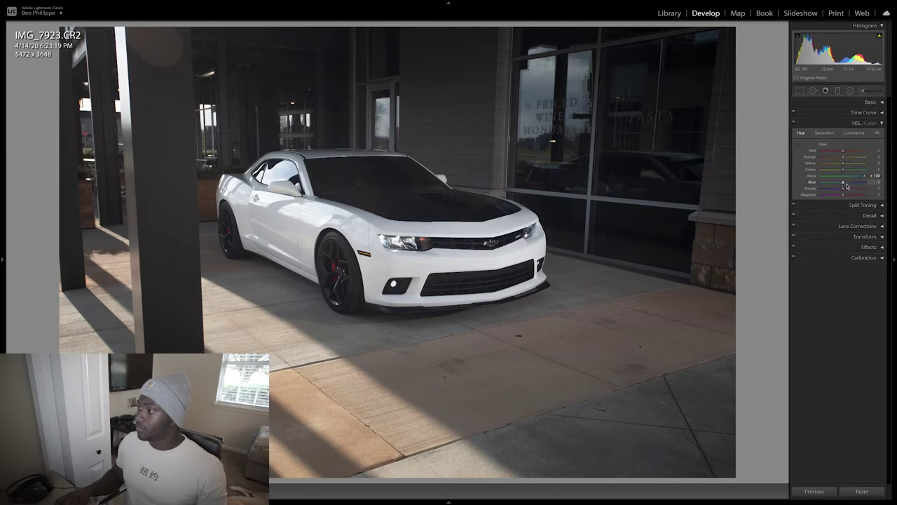
drag(843, 182, 893, 190)
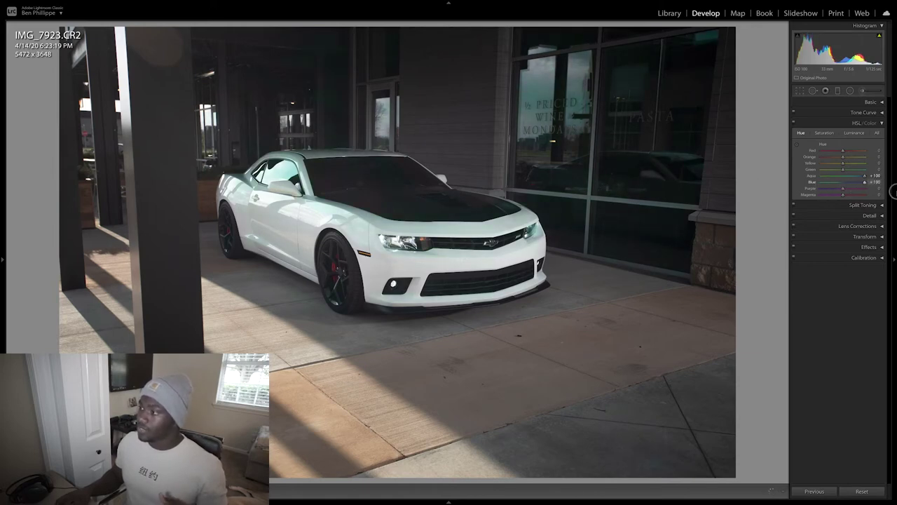
- Undo the last blue hue shift and switch to the HSL luminance adjustments
key(ctrl+z)
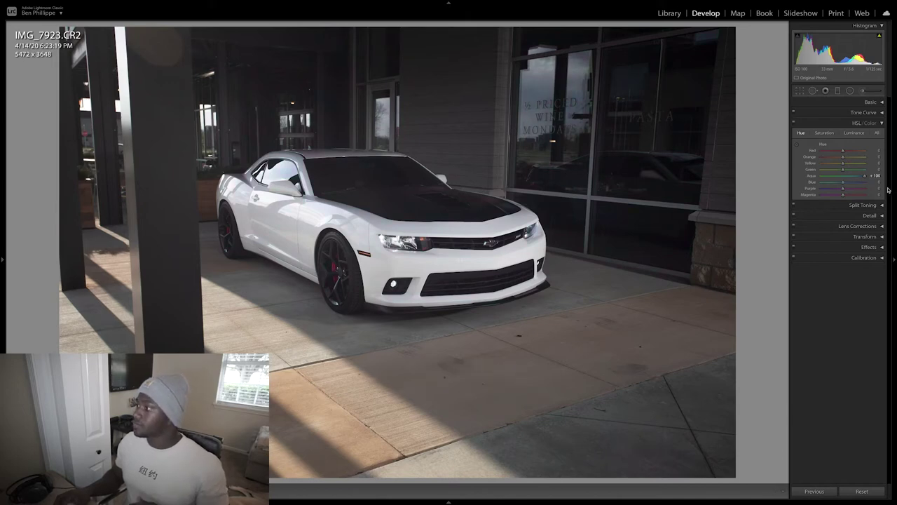
click(858, 134)
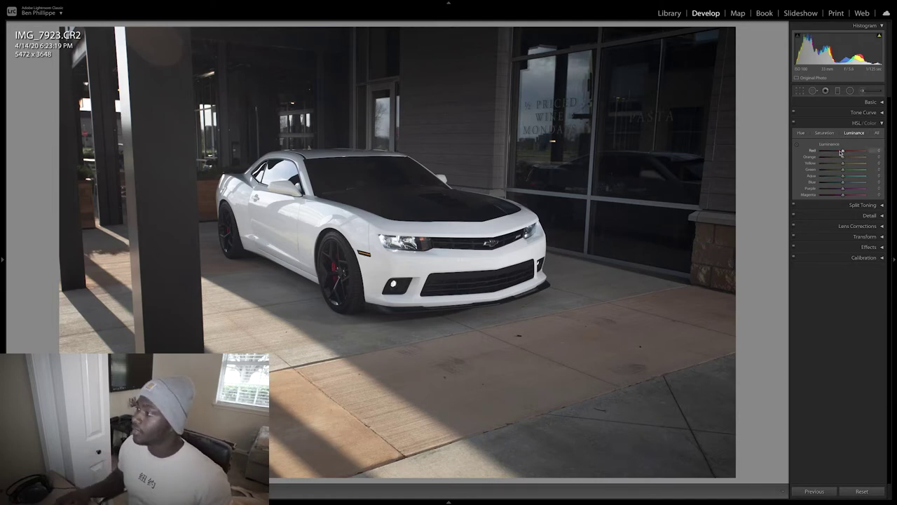
- Try lowering the red luminance and raising it to +34, undo the change and inspect the red sign between the pillars
drag(852, 151, 823, 149)
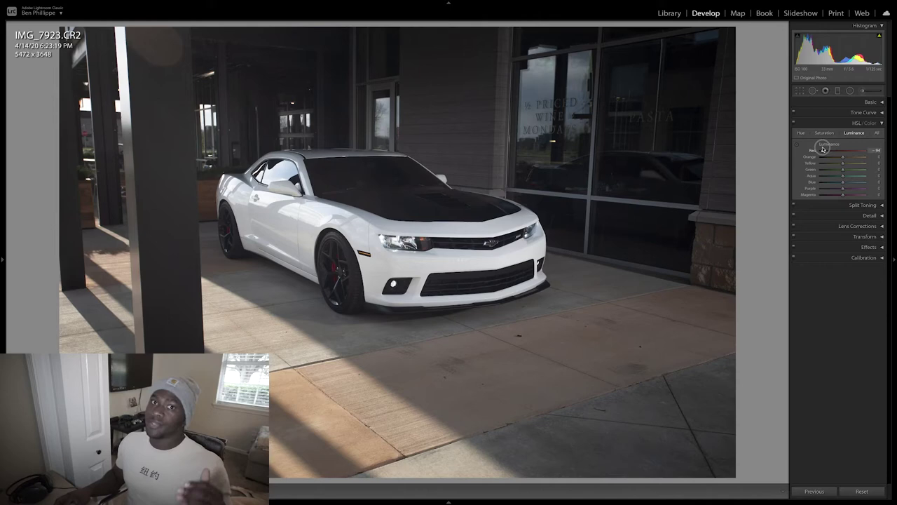
drag(824, 150, 849, 149)
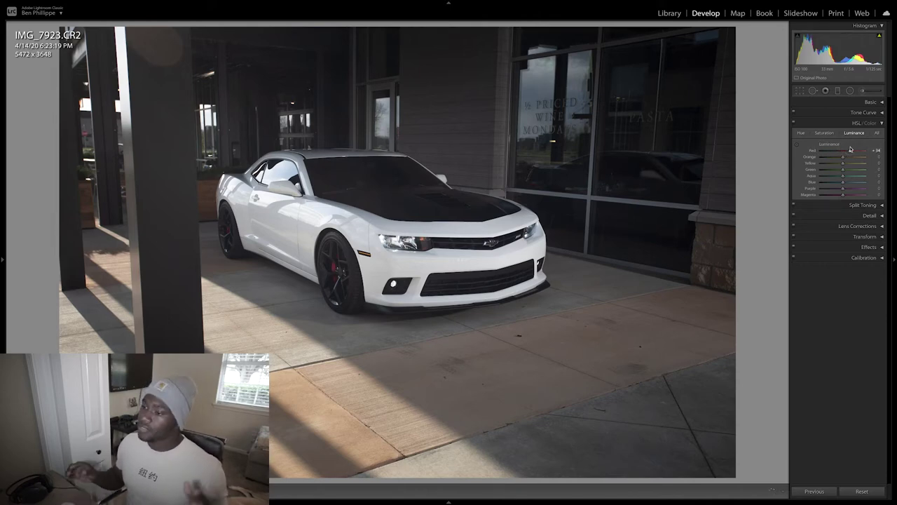
key(ctrl+z)
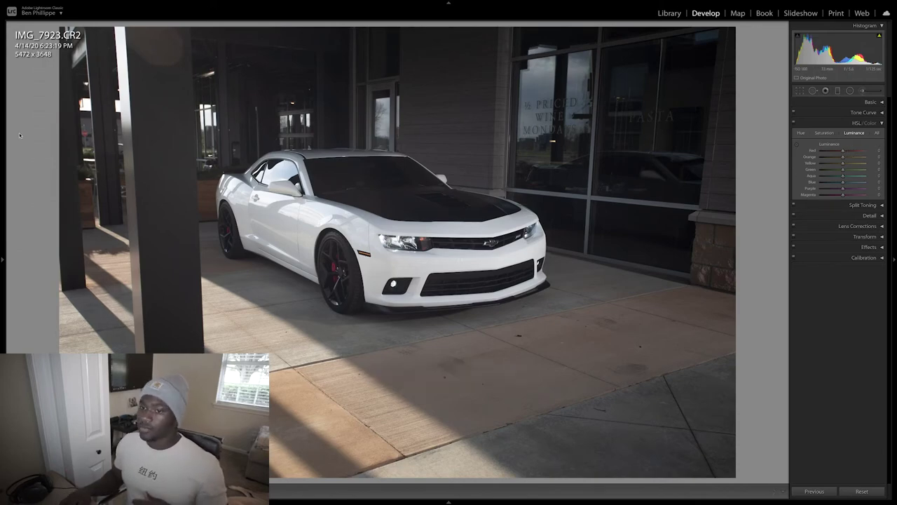
click(84, 136)
click(84, 135)
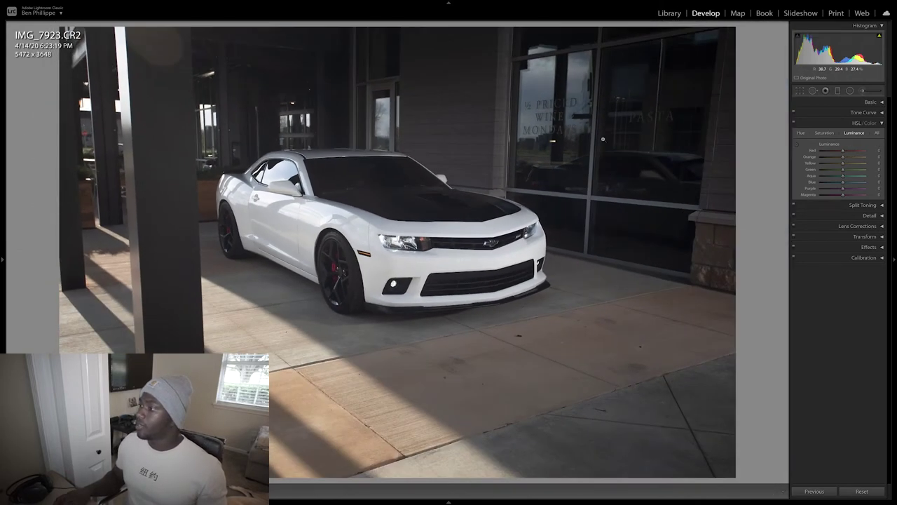
- Set the red luminance to +43 and the orange luminance to +18
drag(842, 151, 852, 151)
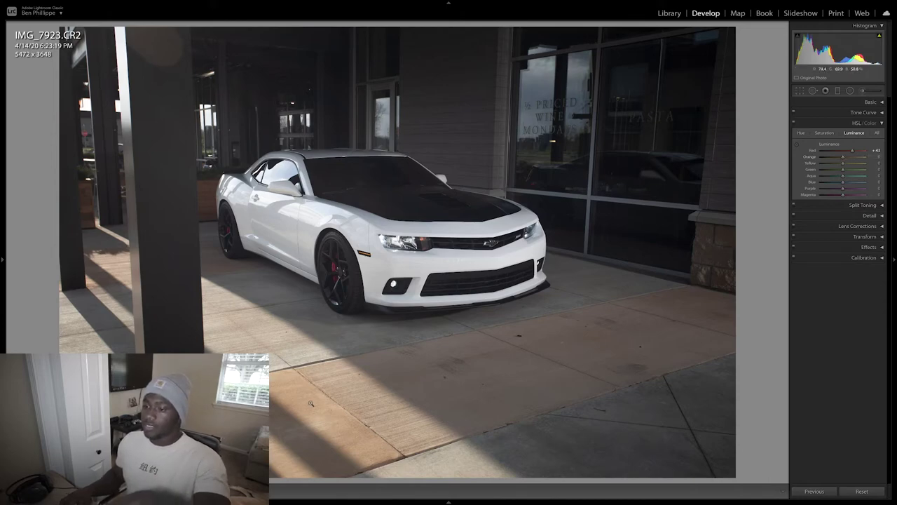
drag(310, 401, 384, 347)
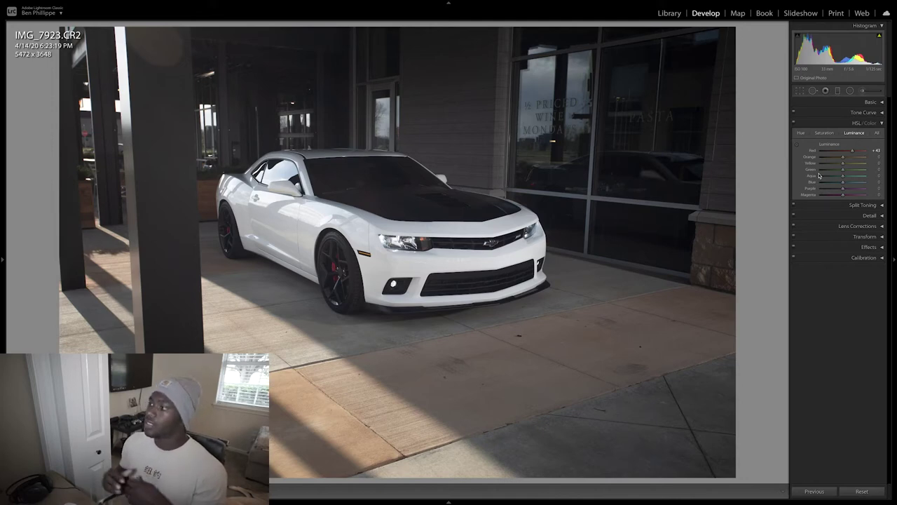
mouse_move(844, 159)
mouse_down()
mouse_move(855, 157)
mouse_move(815, 159)
mouse_move(874, 161)
mouse_move(811, 159)
mouse_move(846, 160)
mouse_up()
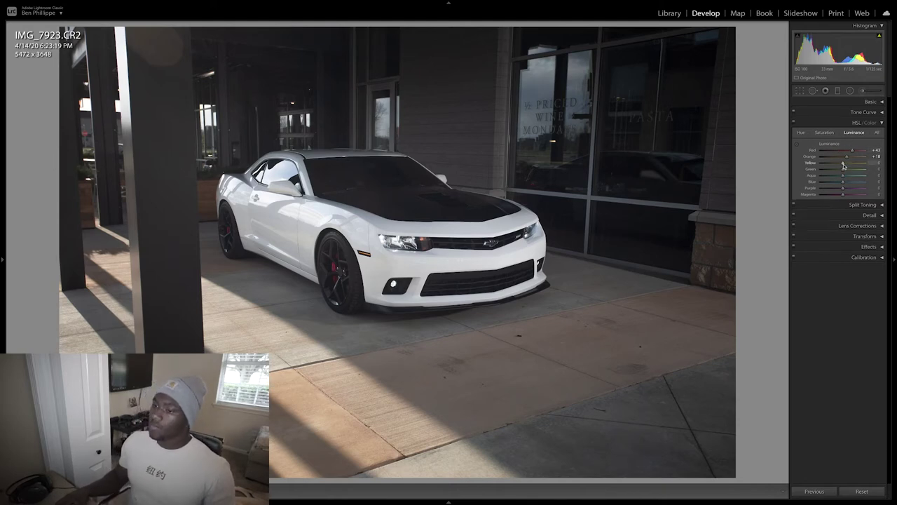
- Try the yellow luminance at -100, settle it at -17 and set the green luminance to +100
drag(844, 166, 753, 170)
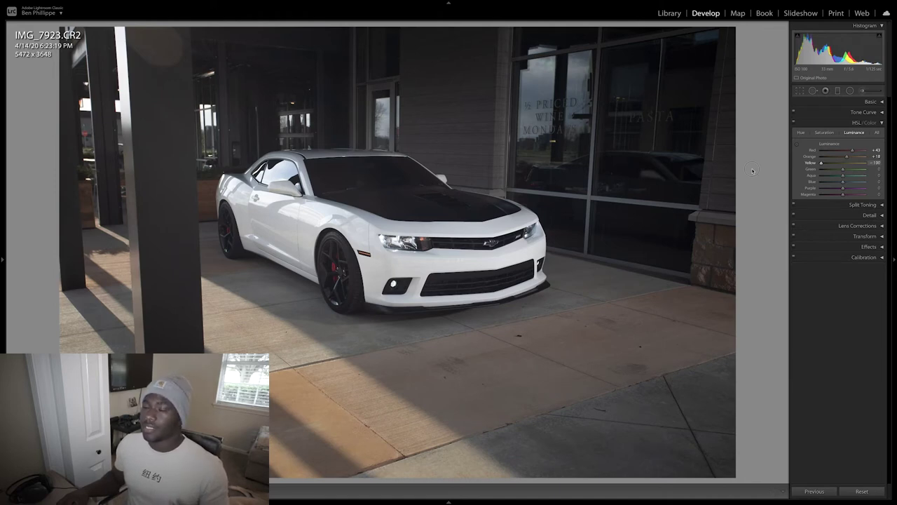
mouse_move(851, 168)
mouse_down()
mouse_move(818, 168)
mouse_move(842, 169)
mouse_up()
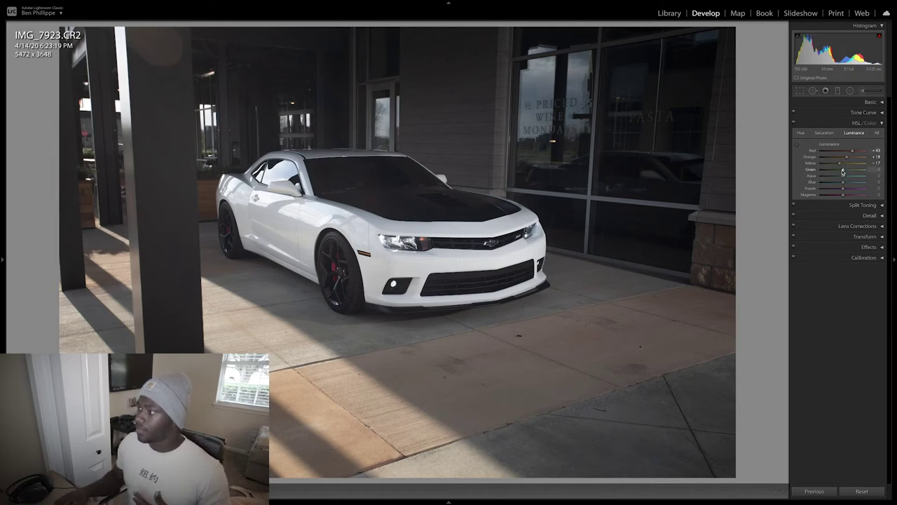
drag(843, 169, 893, 173)
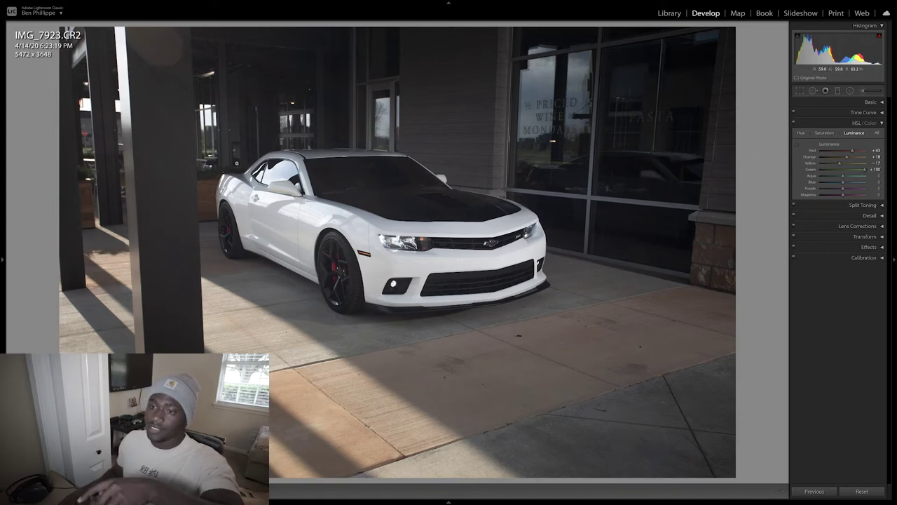
- Inspect the car and its surroundings up close, and set the aqua luminance to +100
key(z)
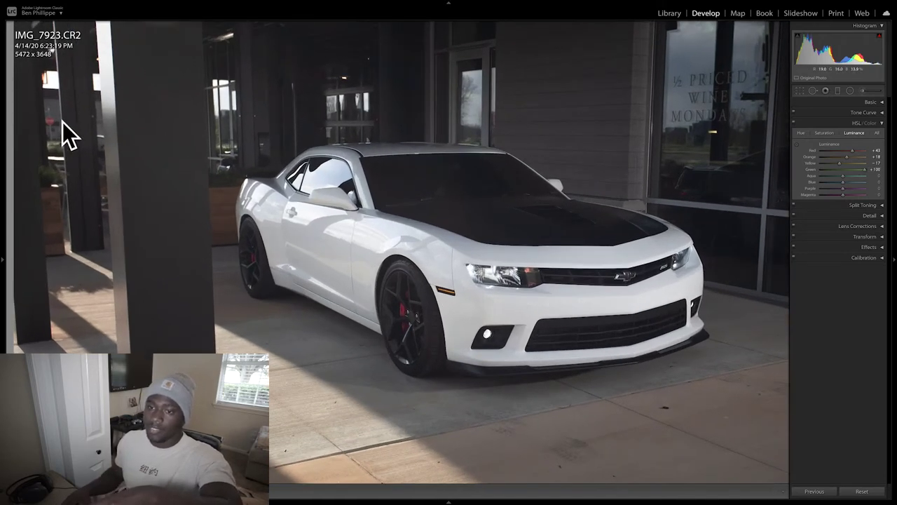
click(837, 125)
click(836, 126)
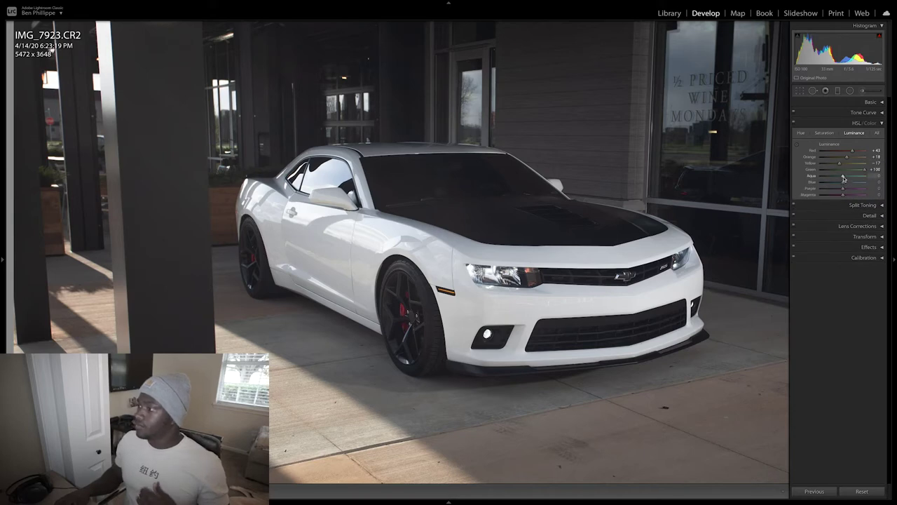
click(603, 210)
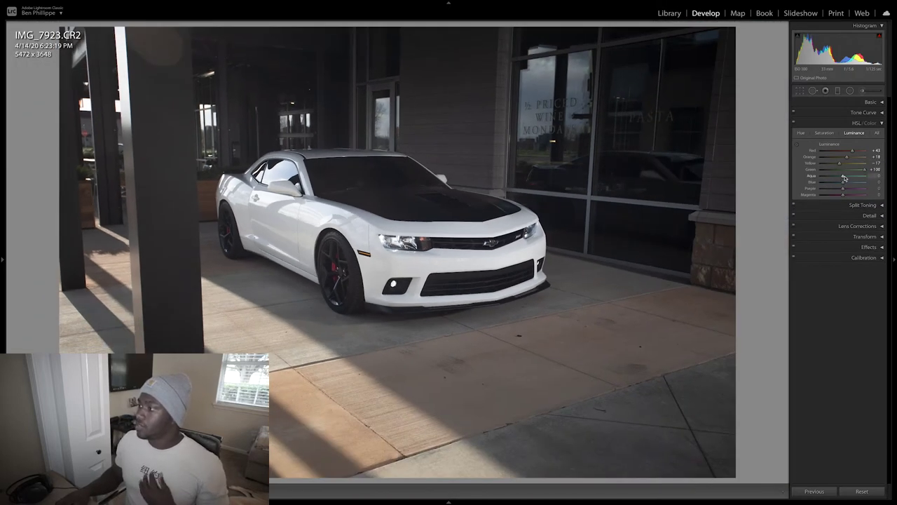
drag(844, 176, 893, 187)
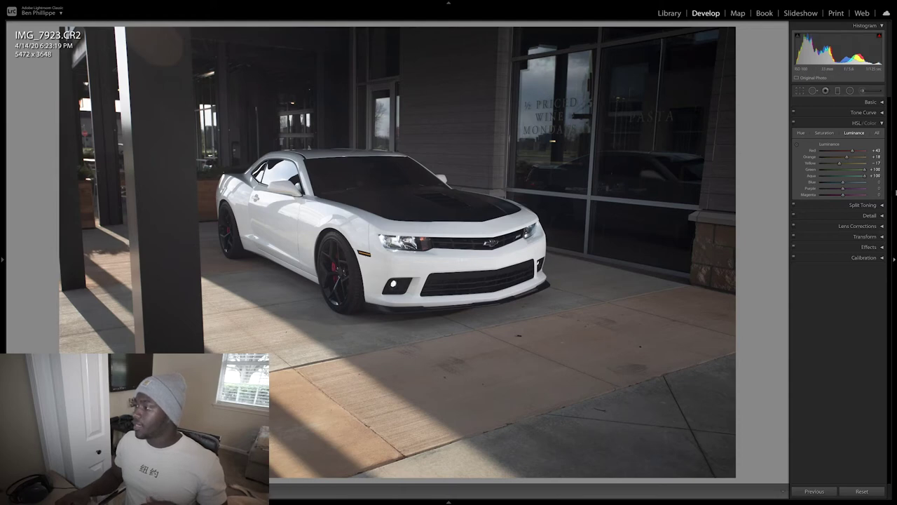
- Compare the blue luminance at -100 and +100, keep it at +100 and reset the magenta luminance to 0
drag(844, 184, 776, 190)
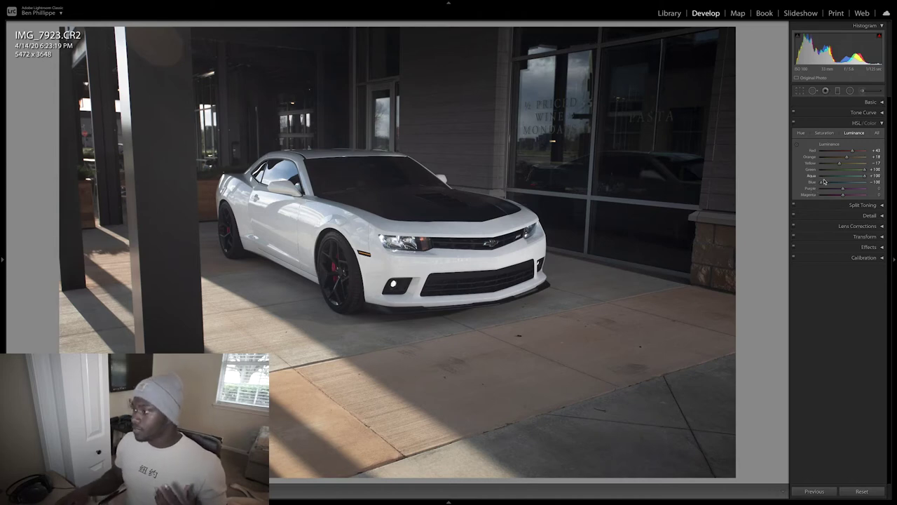
mouse_move(823, 184)
mouse_down()
mouse_move(848, 185)
mouse_move(797, 191)
mouse_up()
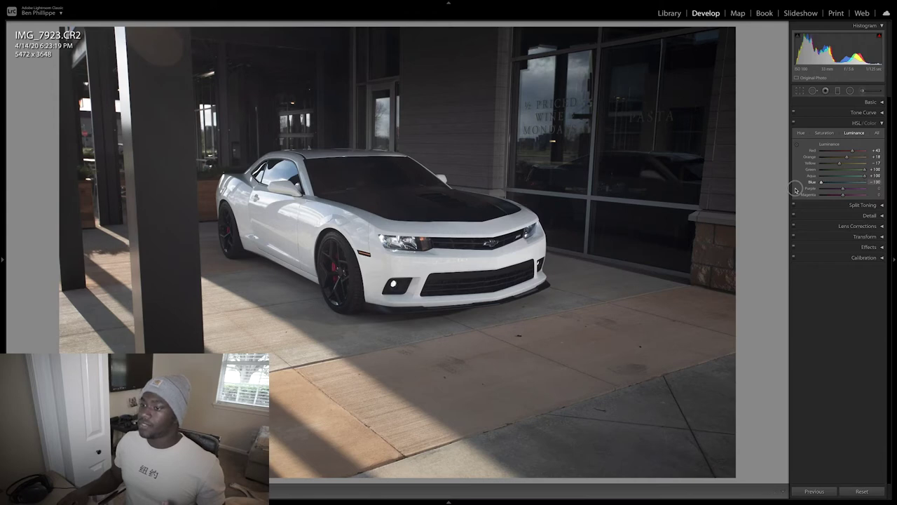
drag(820, 184, 894, 188)
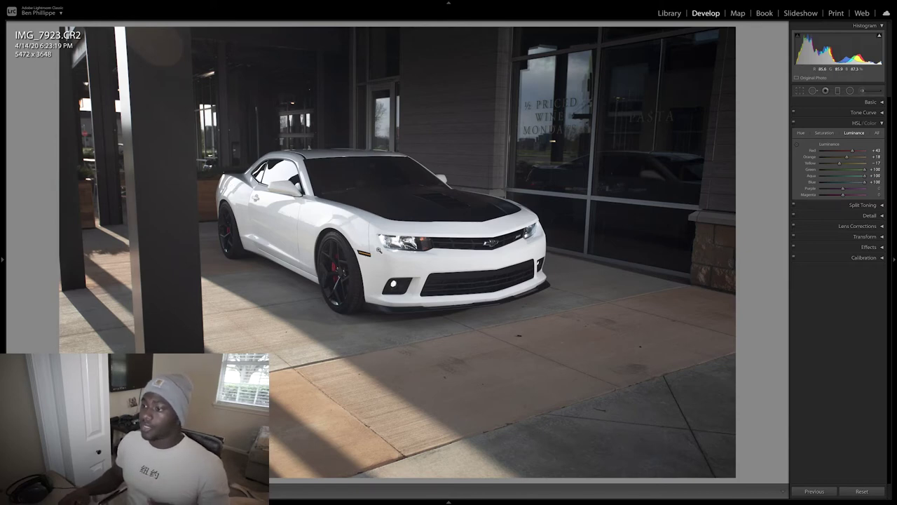
drag(864, 182, 809, 189)
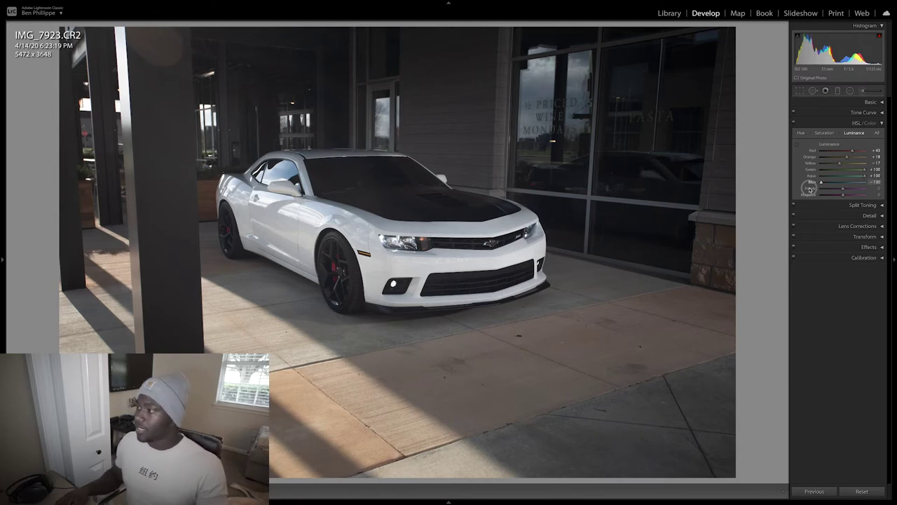
drag(820, 182, 857, 185)
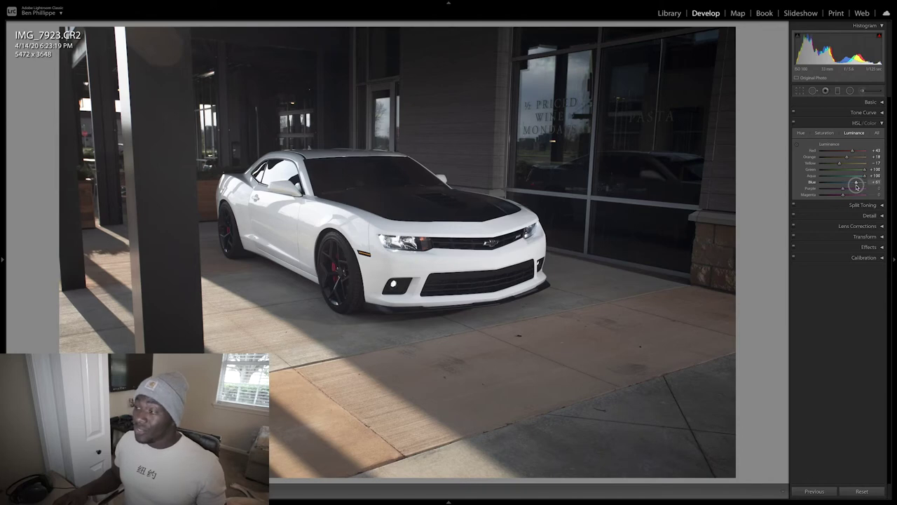
drag(856, 186, 874, 186)
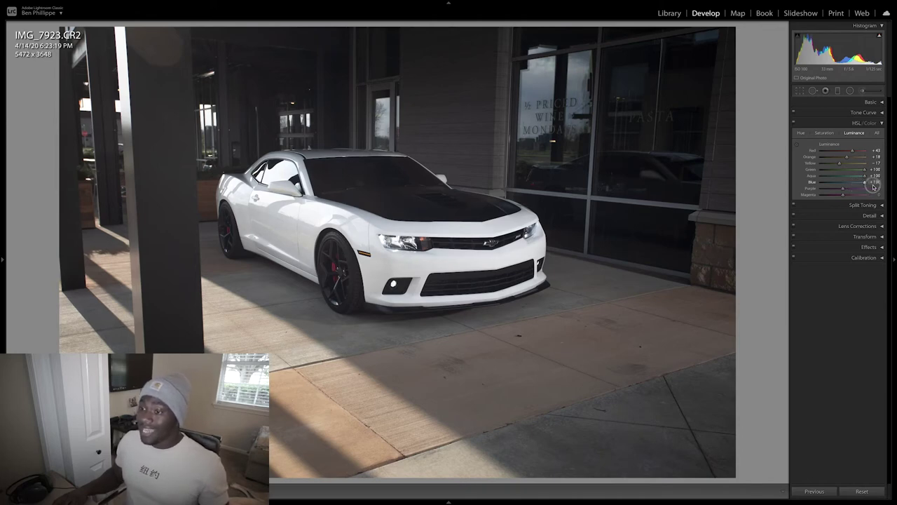
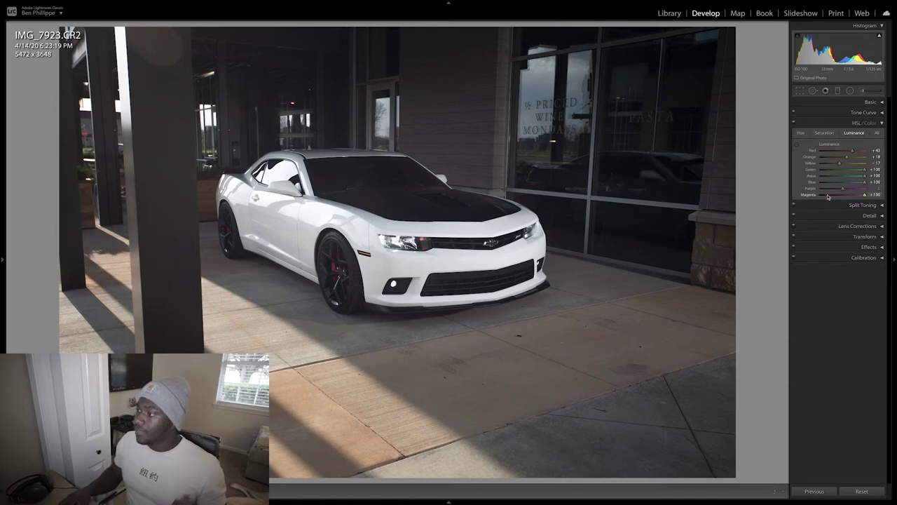
click(845, 196)
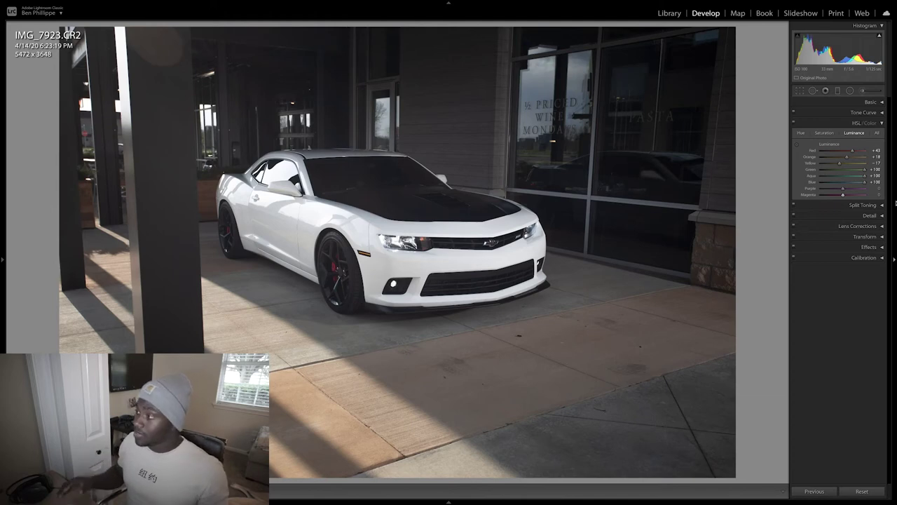
- Set the red saturation to +22 and the orange saturation to +39, checking the orange tones up close
click(823, 133)
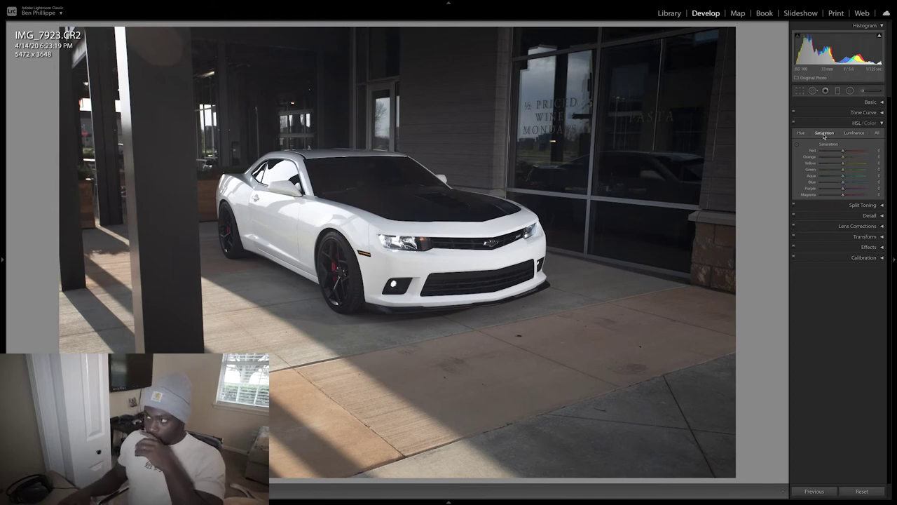
mouse_move(843, 151)
mouse_down()
mouse_move(866, 159)
mouse_move(857, 159)
mouse_up()
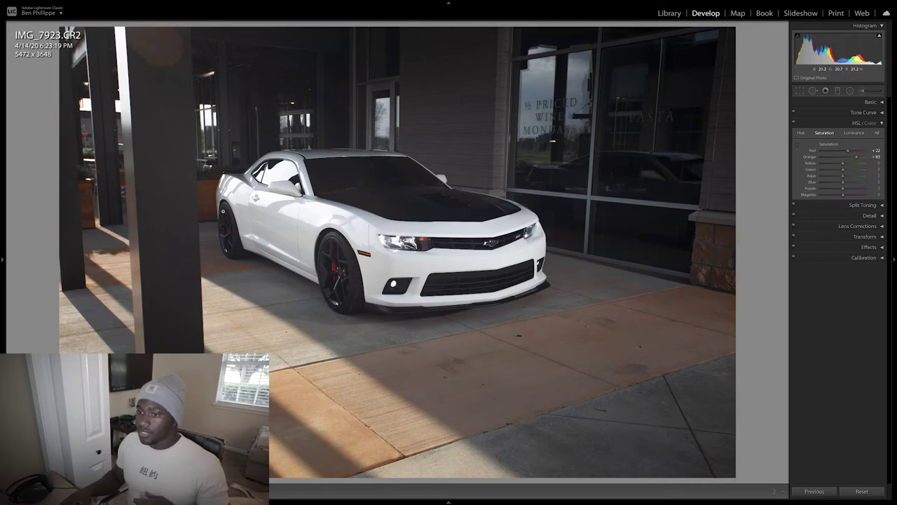
click(213, 205)
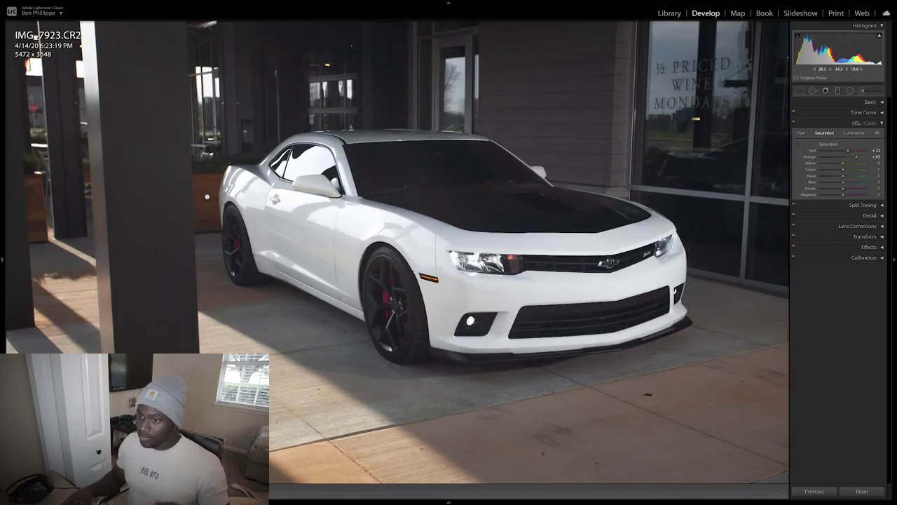
click(207, 197)
drag(862, 160, 852, 159)
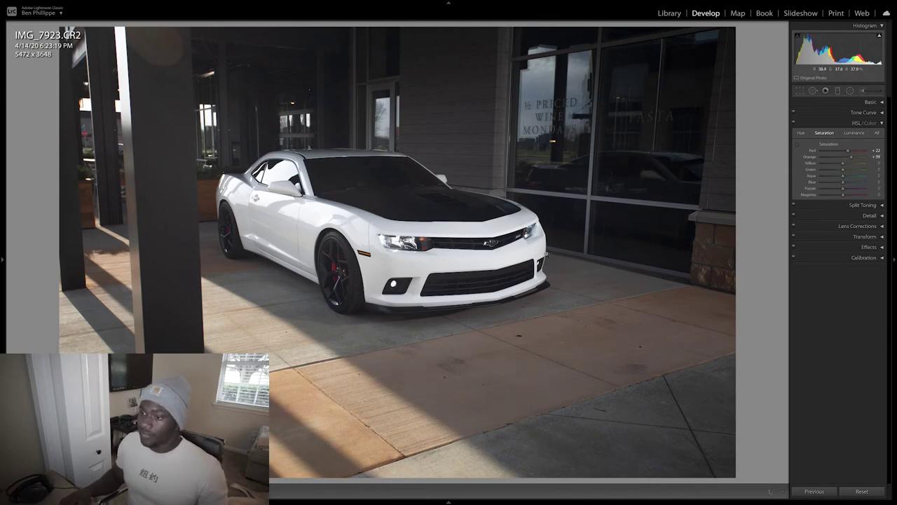
- Set the yellow saturation to +67, the green saturation to +49 and the aqua saturation to +22
mouse_move(844, 164)
mouse_down()
mouse_move(871, 166)
mouse_move(797, 167)
mouse_move(866, 170)
mouse_move(848, 170)
mouse_move(858, 164)
mouse_up()
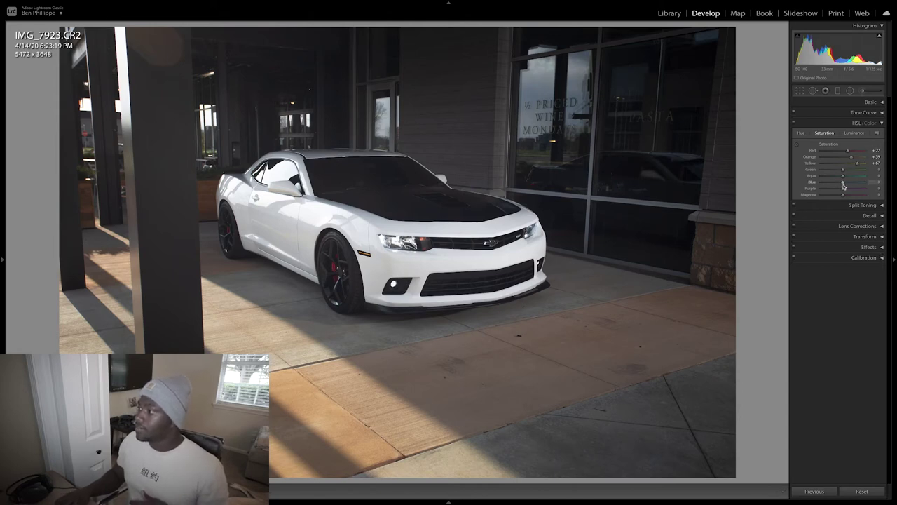
mouse_move(844, 171)
mouse_down()
mouse_move(812, 171)
mouse_move(883, 170)
mouse_move(854, 171)
mouse_up()
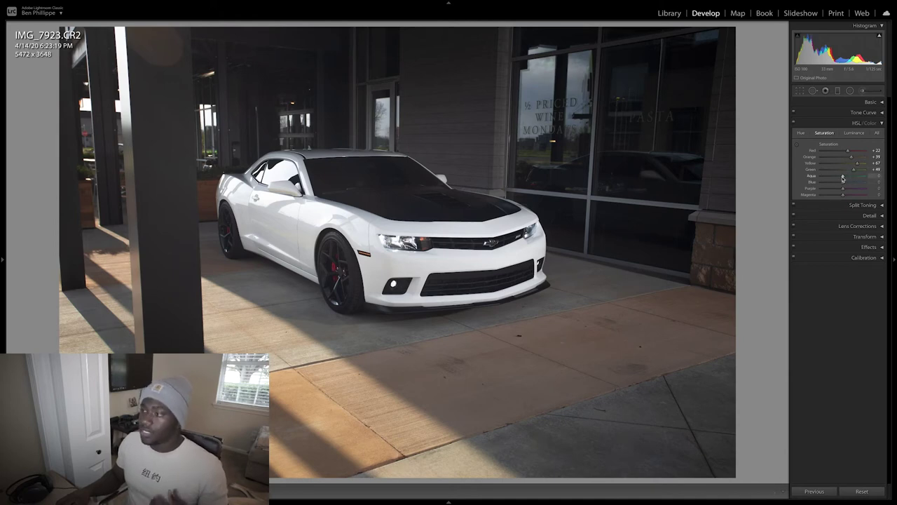
drag(843, 176, 847, 201)
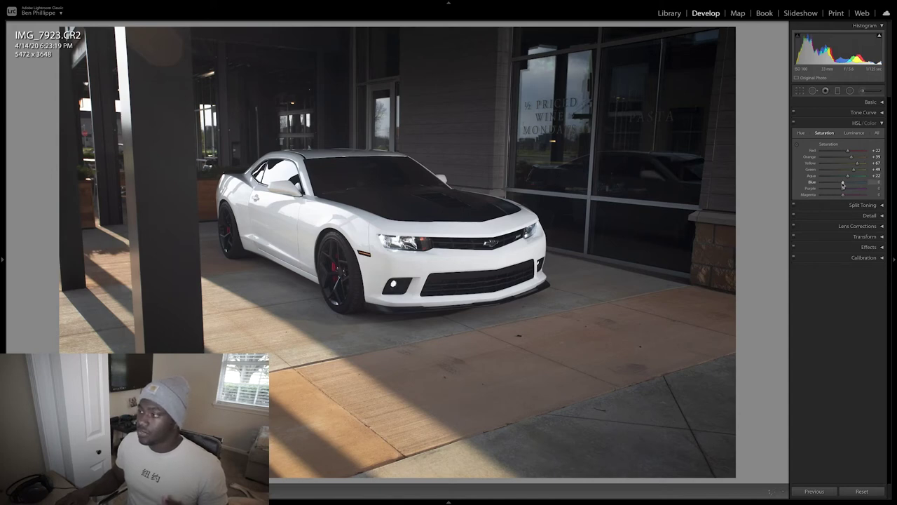
- Compare the blue saturation at -100 and +100, and set both the blue and the aqua saturation to -100
drag(843, 184, 797, 188)
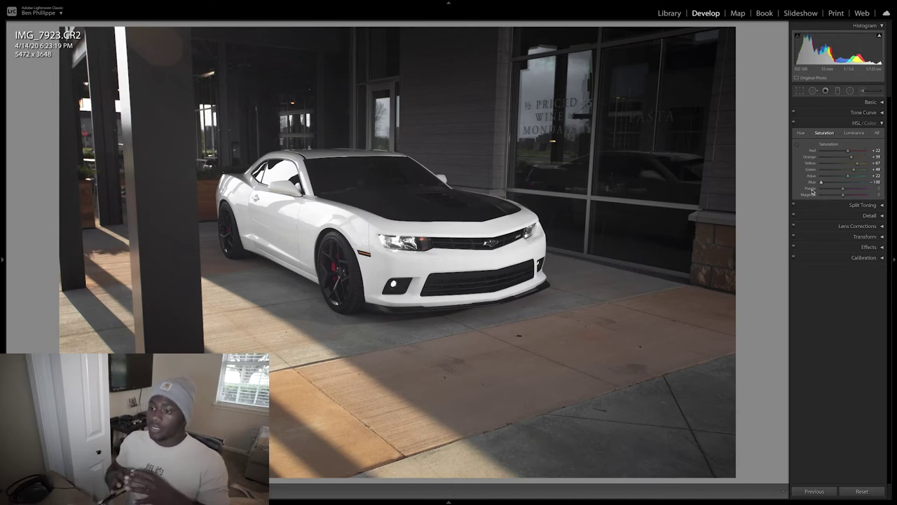
drag(821, 182, 867, 181)
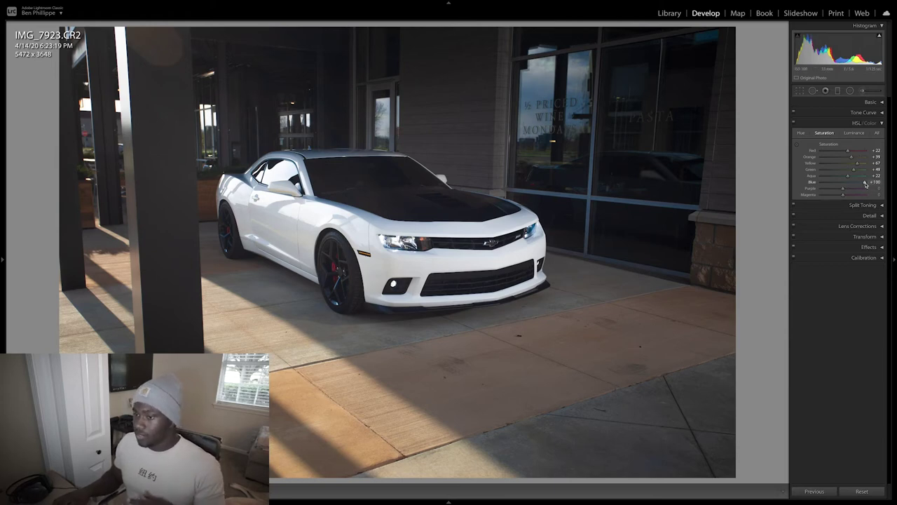
drag(865, 183, 807, 184)
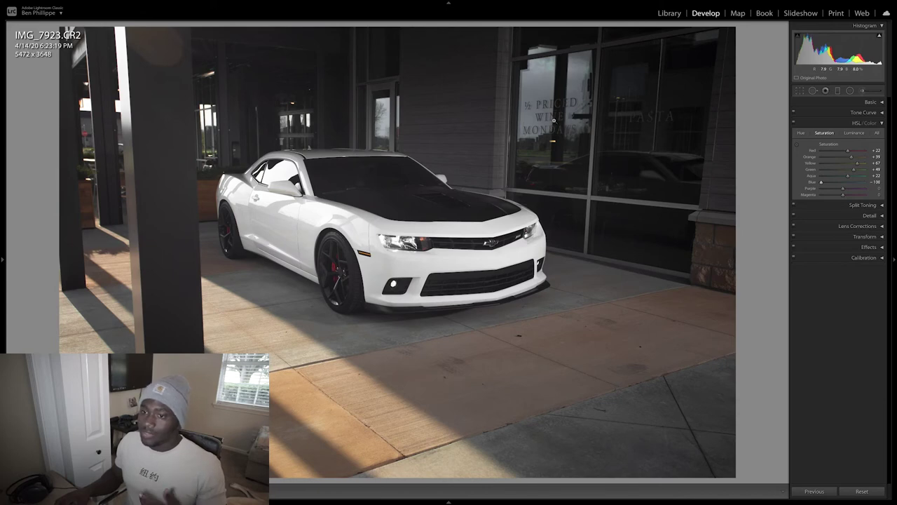
drag(850, 176, 792, 179)
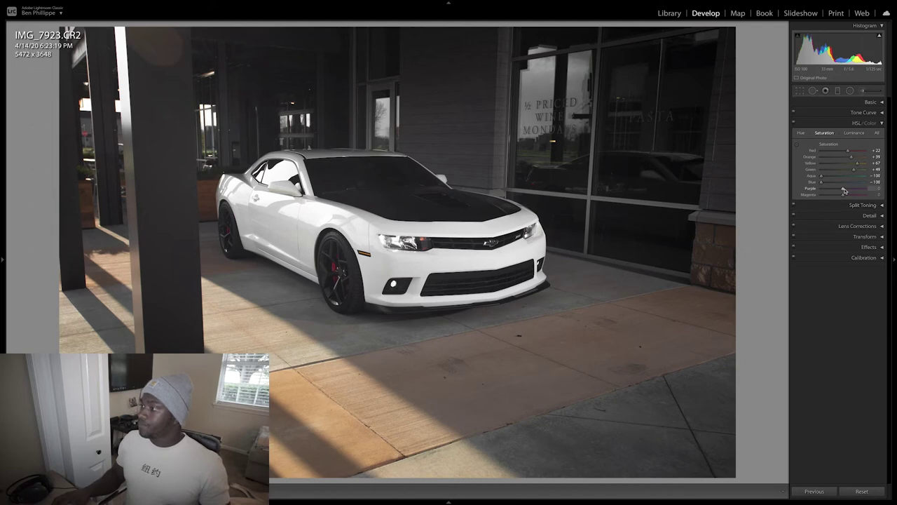
- Set the purple and magenta saturation to -100 in the HSL adjustments
drag(845, 190, 821, 190)
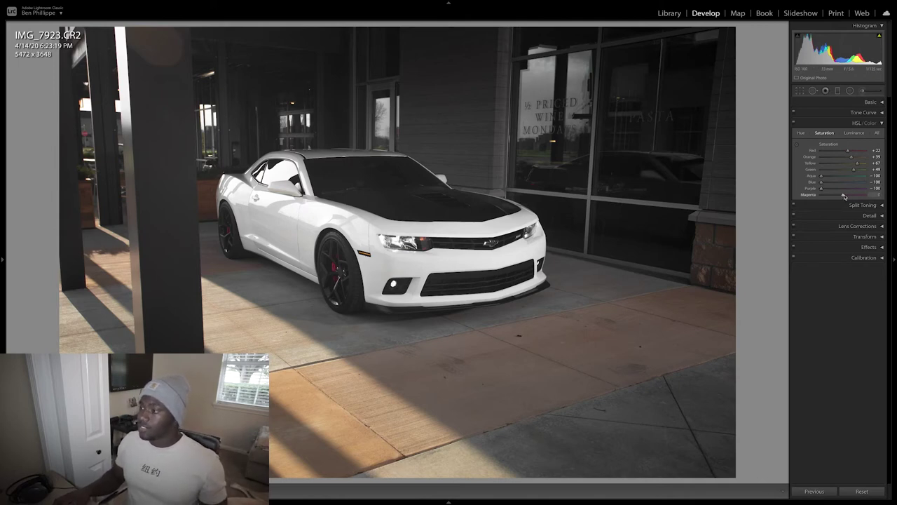
drag(844, 196, 790, 198)
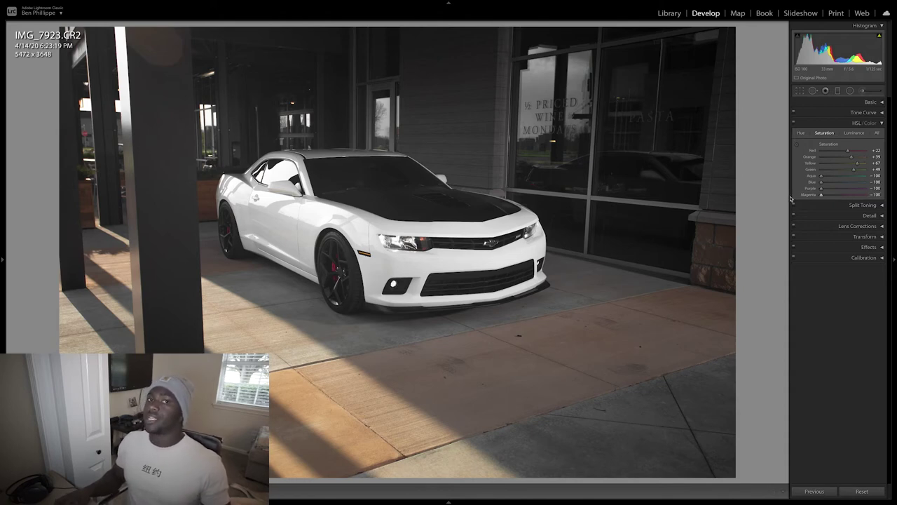
click(838, 127)
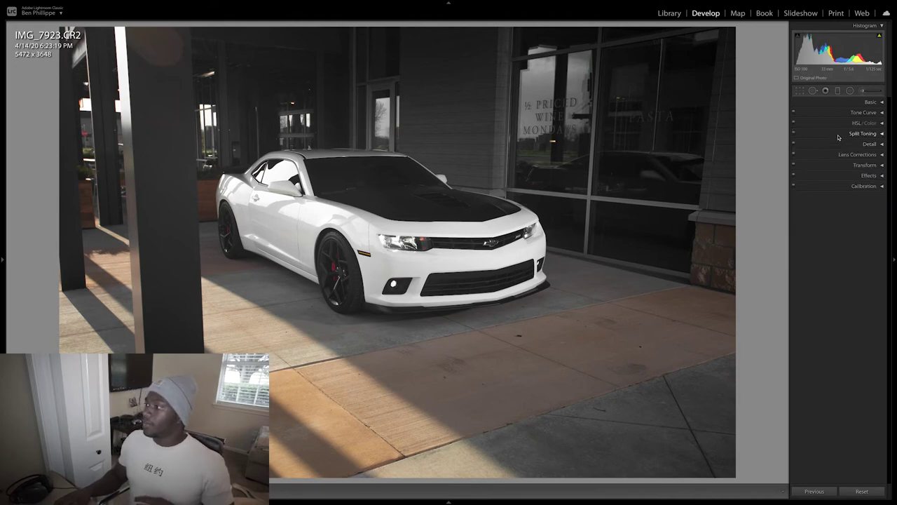
- Tint the highlights a warm yellow with split toning and reduce the highlight saturation to 8
click(841, 134)
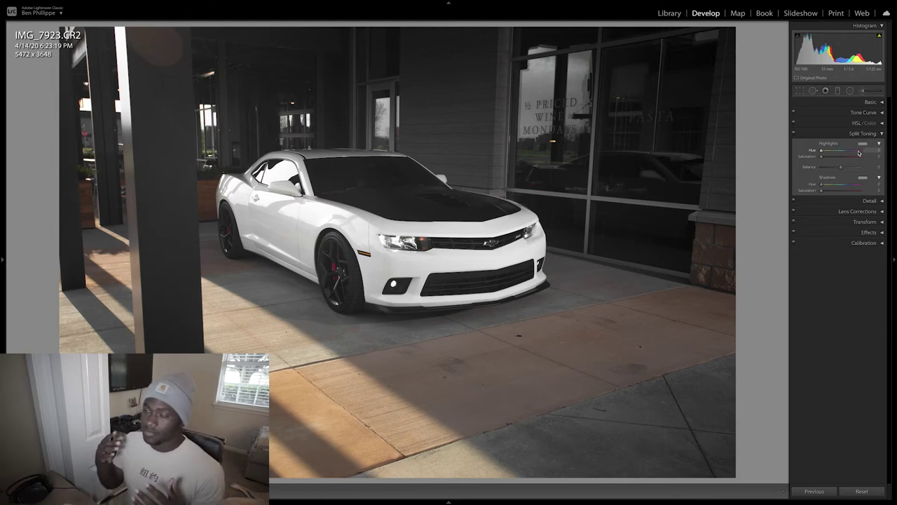
click(863, 144)
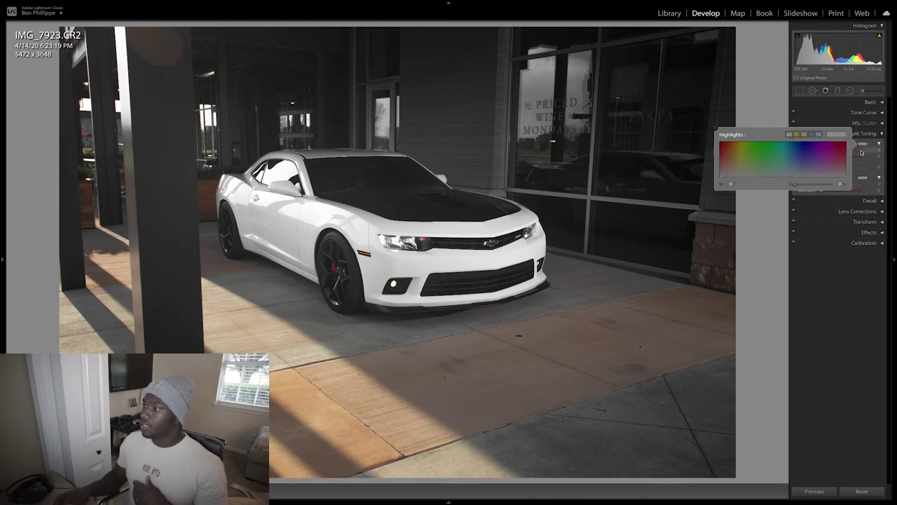
drag(845, 158, 738, 161)
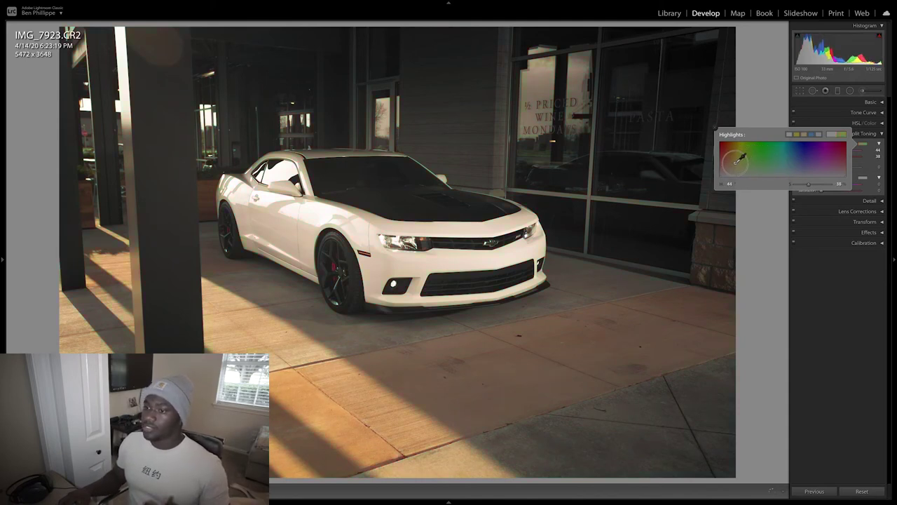
mouse_move(737, 161)
mouse_down()
mouse_move(775, 169)
mouse_move(741, 166)
mouse_up()
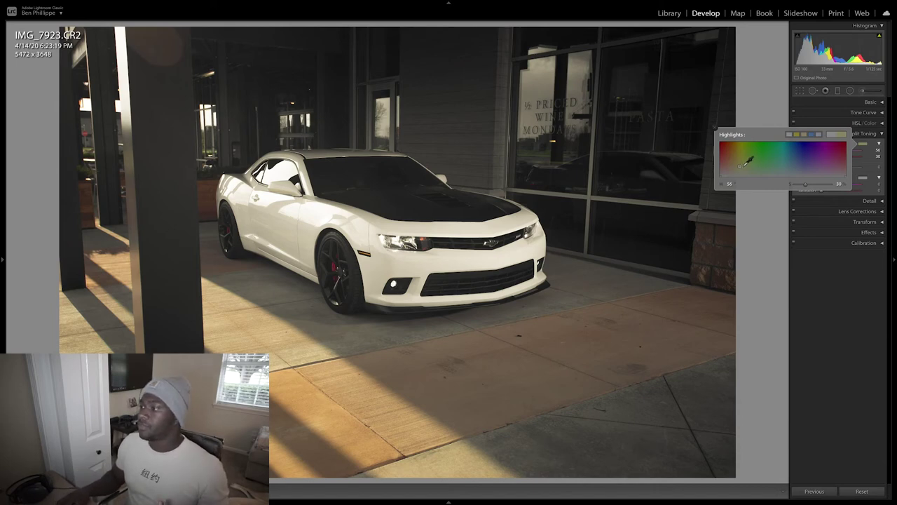
drag(744, 165, 743, 163)
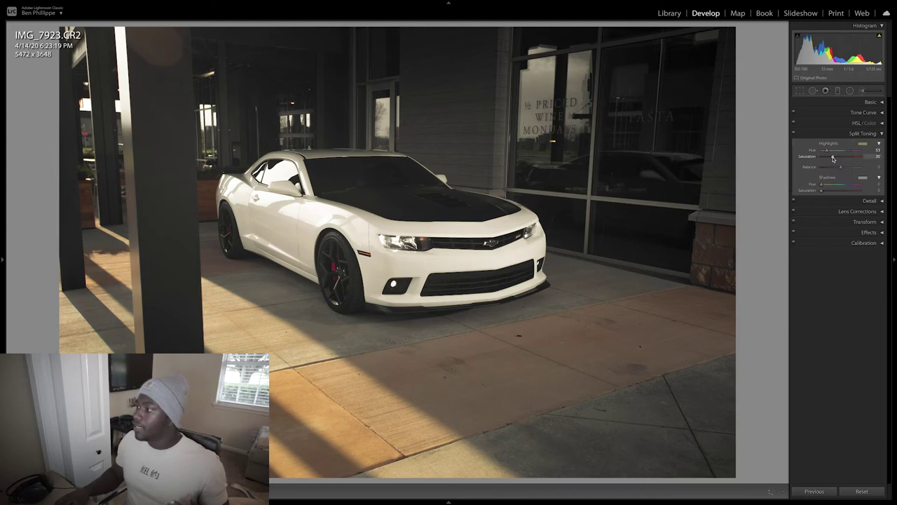
drag(833, 158, 825, 160)
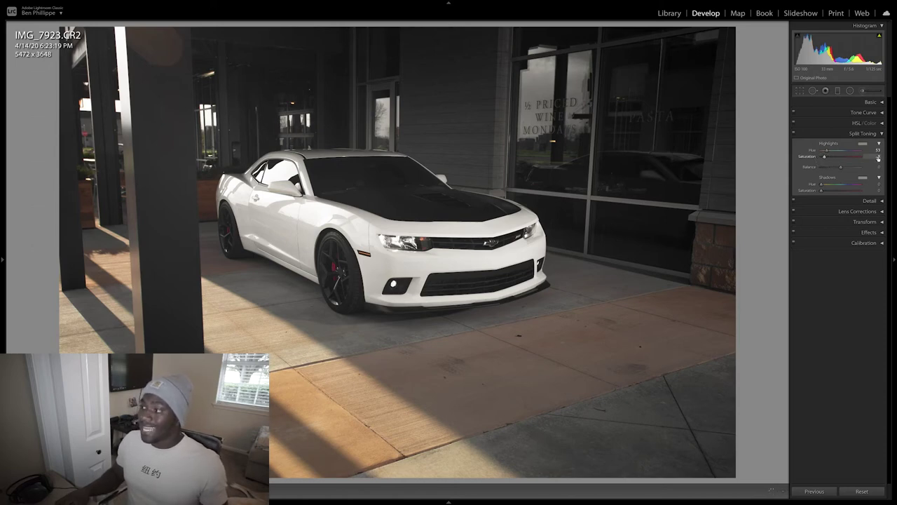
- Tint the shadows blue with split toning at hue 221 and saturation 25
click(863, 177)
click(803, 201)
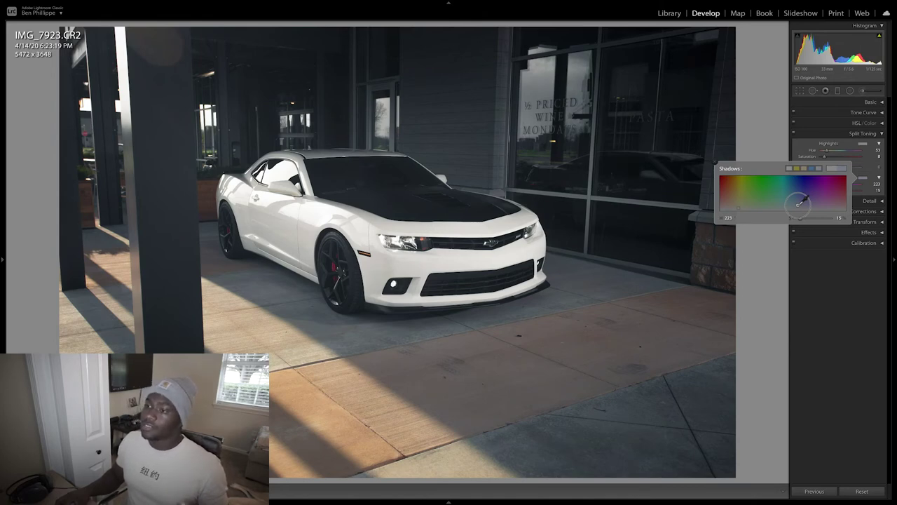
click(801, 202)
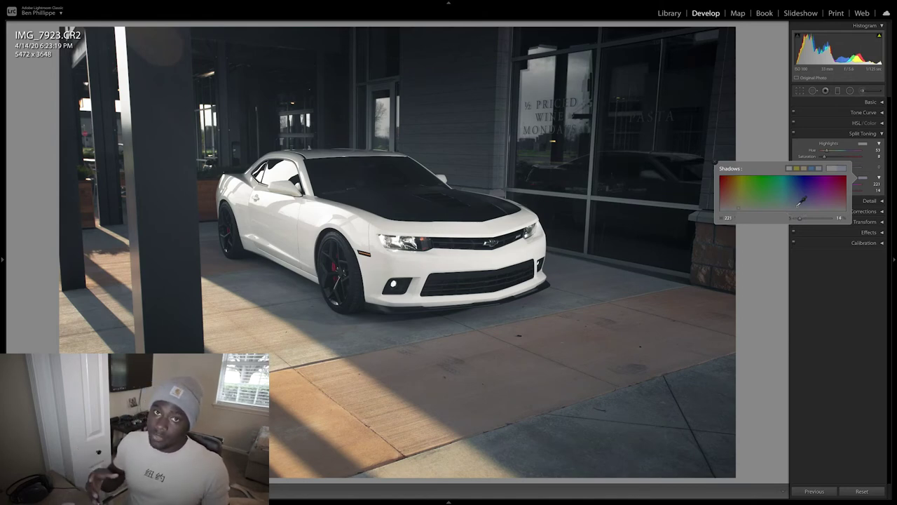
click(800, 200)
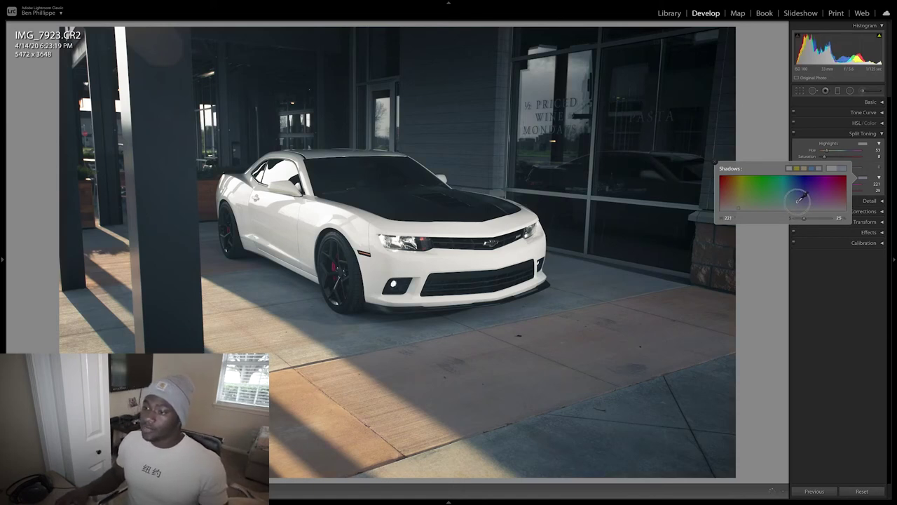
click(714, 162)
- Compare the photo with and without split toning and reduce the shadow saturation to 5
click(793, 134)
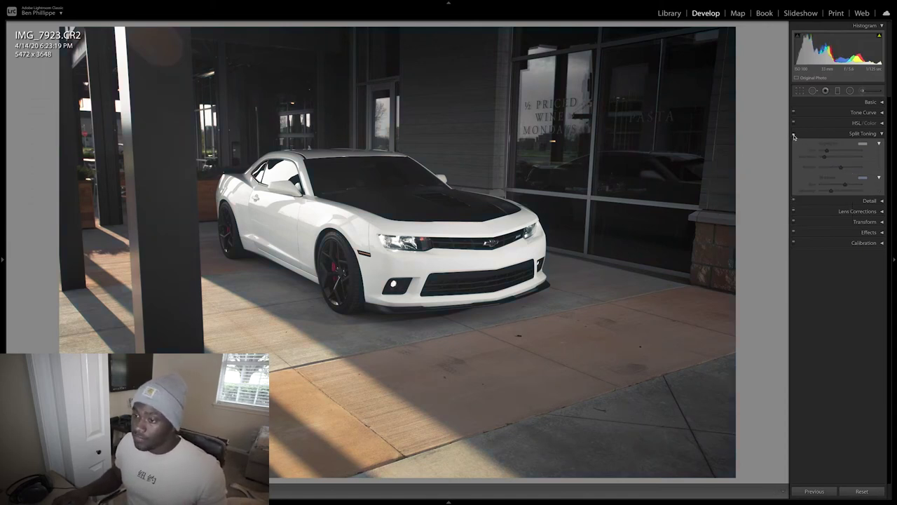
click(794, 134)
click(794, 134)
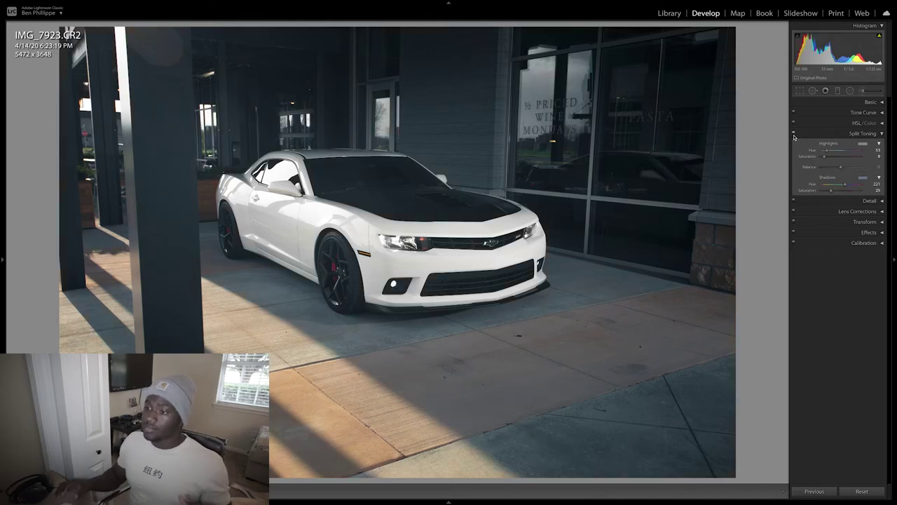
click(832, 192)
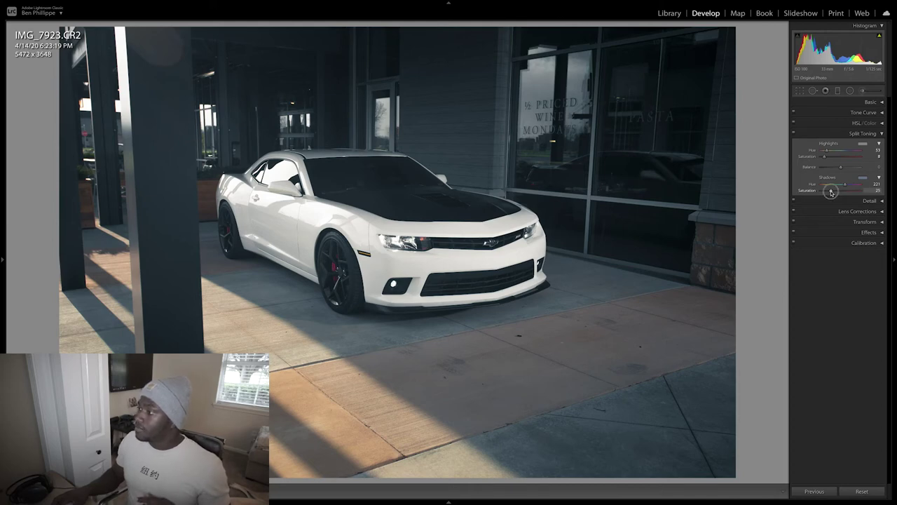
drag(831, 193, 824, 194)
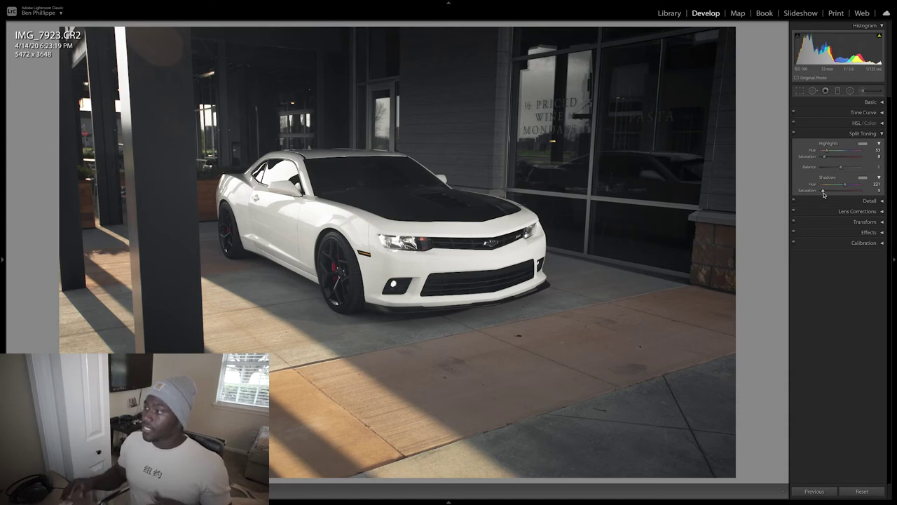
click(851, 134)
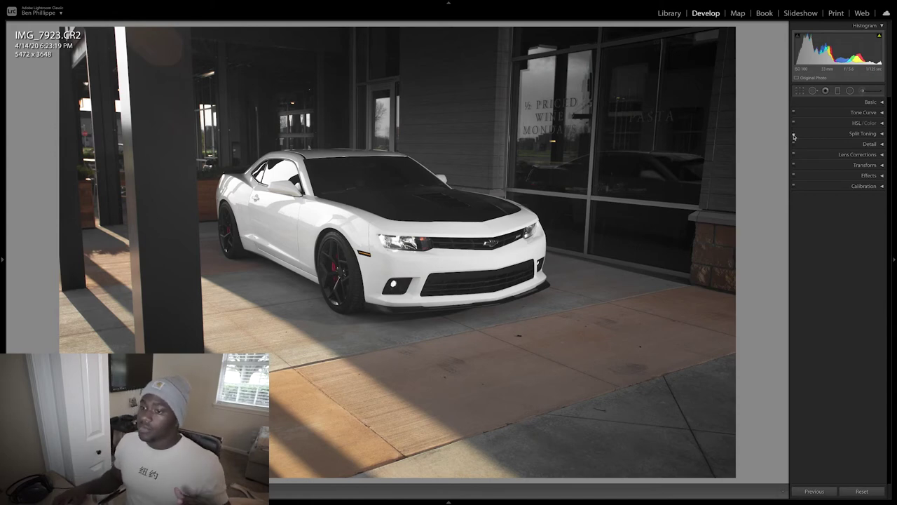
- Center the detail preview on the car's headlight and set the sharpening amount to 60
click(837, 145)
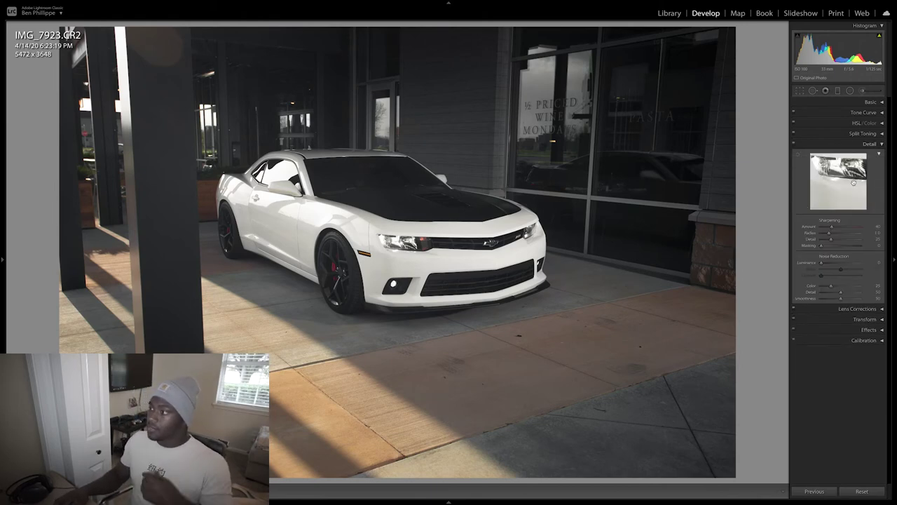
mouse_move(839, 190)
mouse_down()
mouse_move(829, 185)
mouse_move(867, 207)
mouse_move(844, 189)
mouse_up()
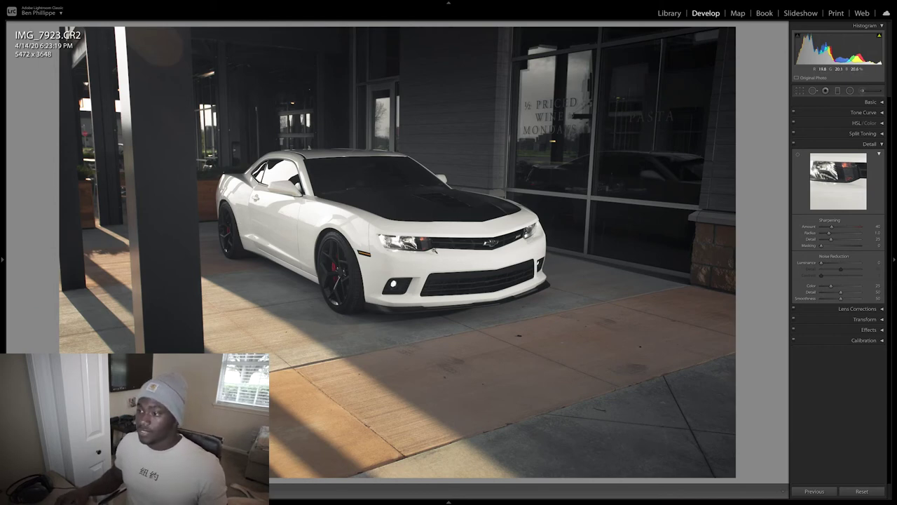
drag(861, 184, 841, 189)
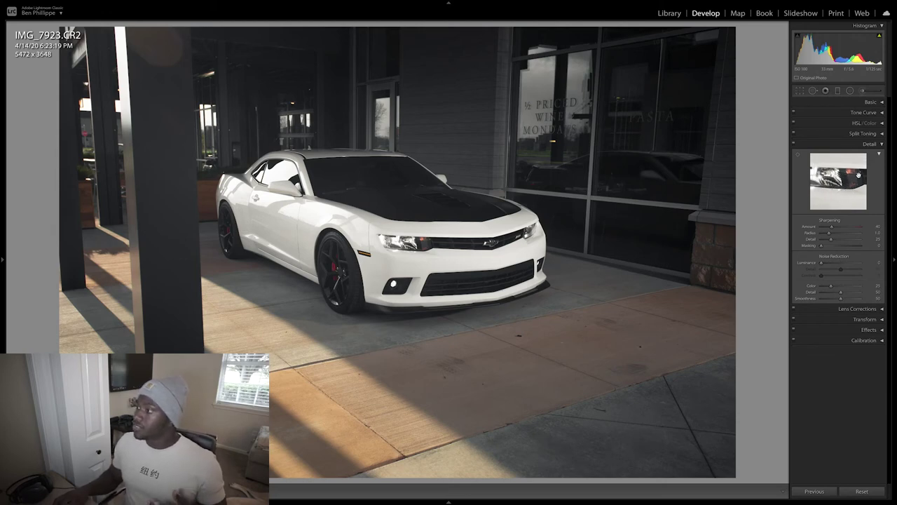
drag(831, 228, 838, 228)
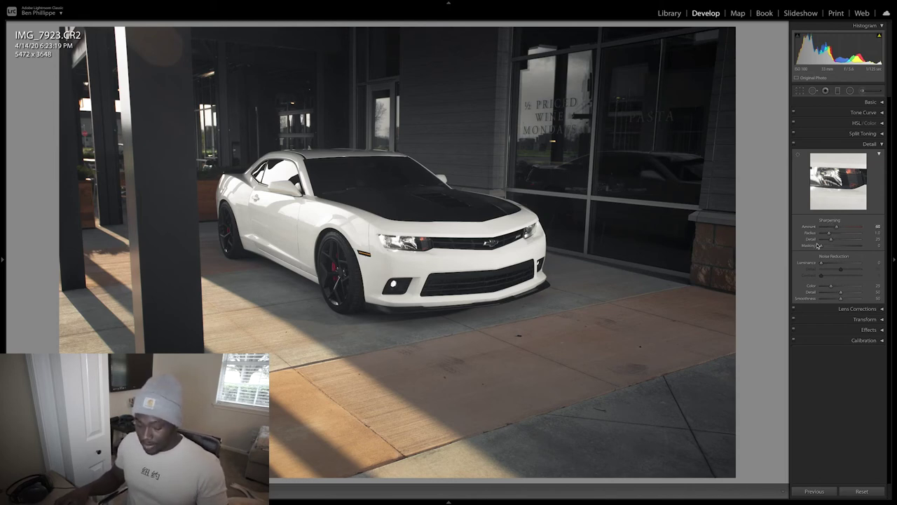
- Set the sharpening masking to 77, checking the black-and-white edge mask of the car
drag(822, 246, 847, 249)
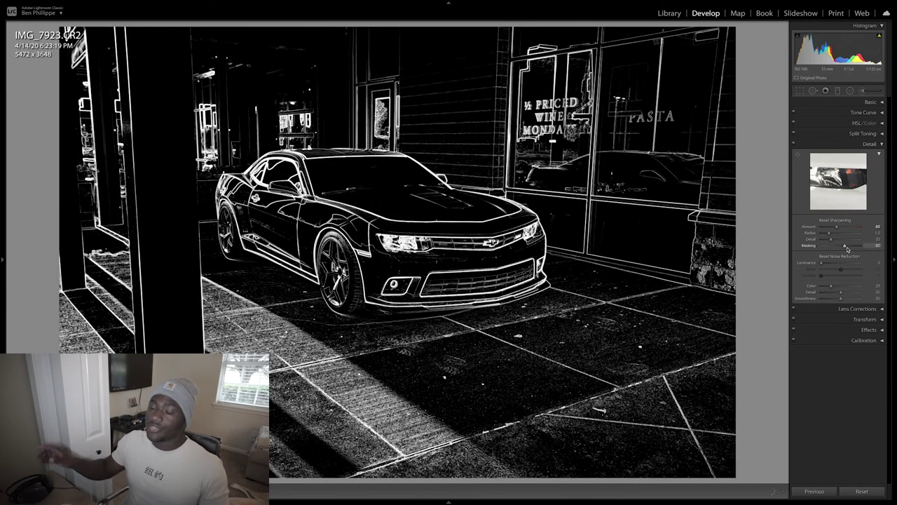
drag(847, 249, 850, 248)
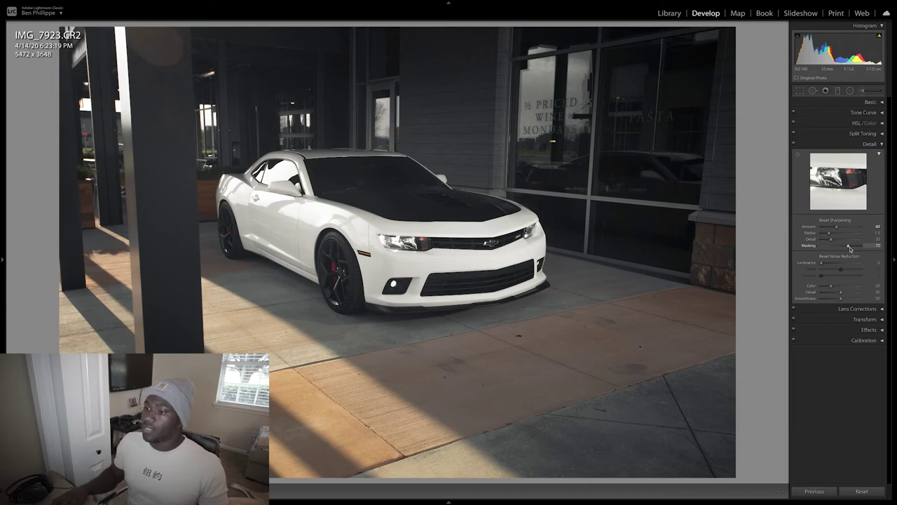
drag(849, 248, 852, 247)
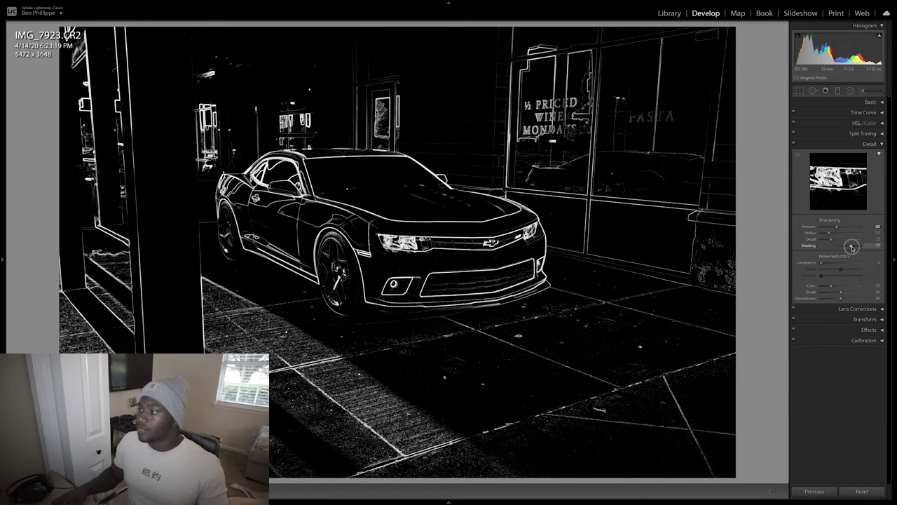
drag(852, 247, 852, 248)
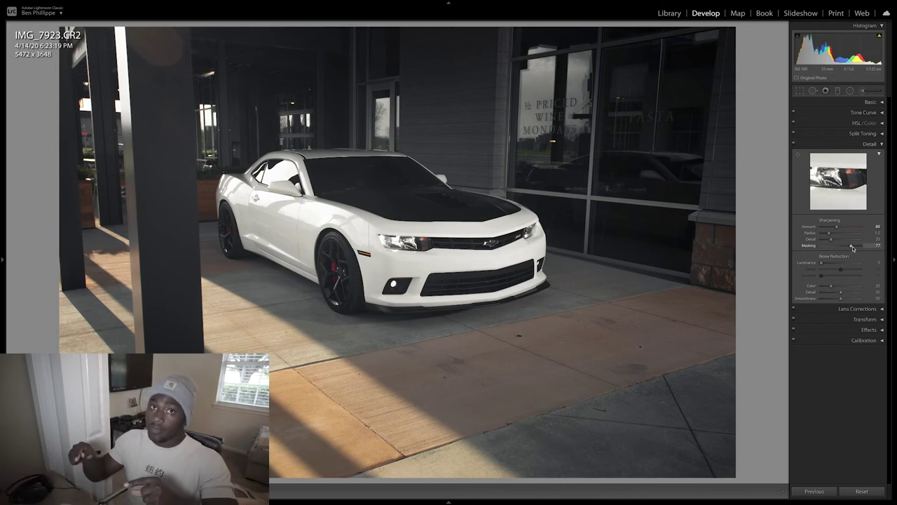
click(852, 145)
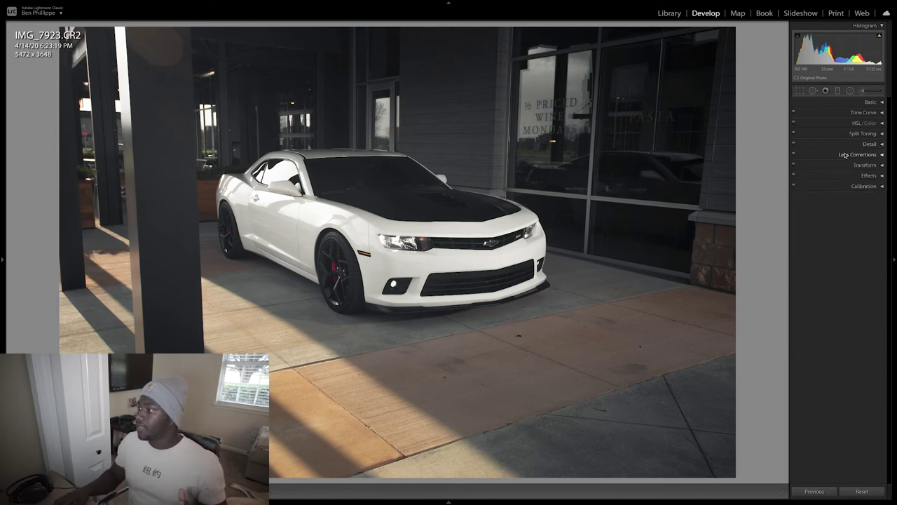
- Remove chromatic aberration and enable the lens profile corrections for the photo
click(833, 155)
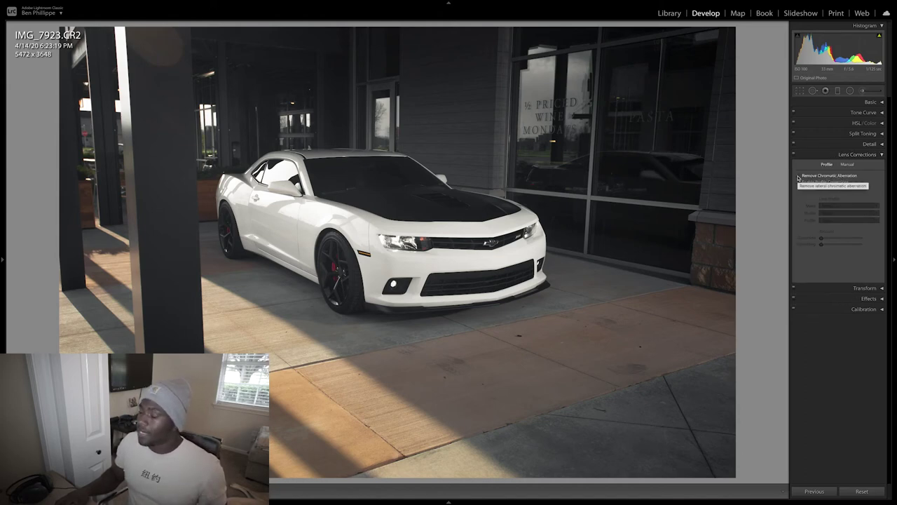
click(833, 155)
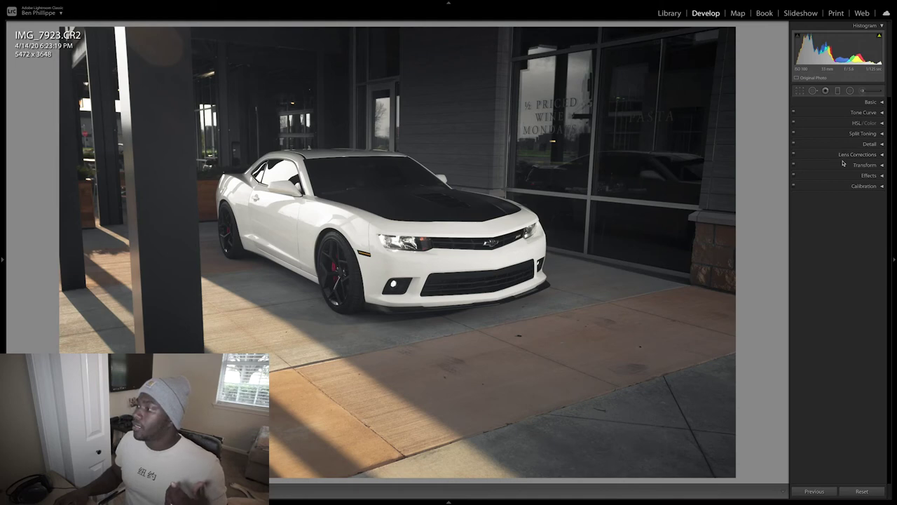
click(852, 154)
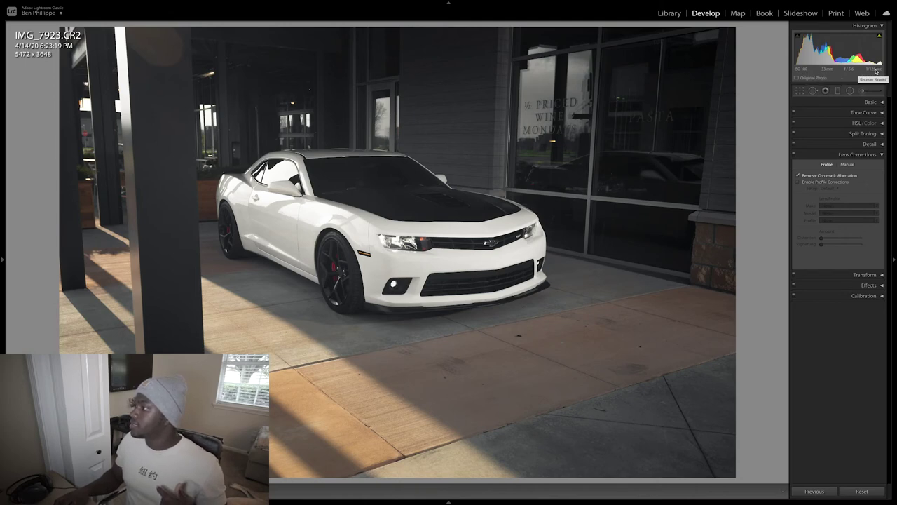
click(798, 181)
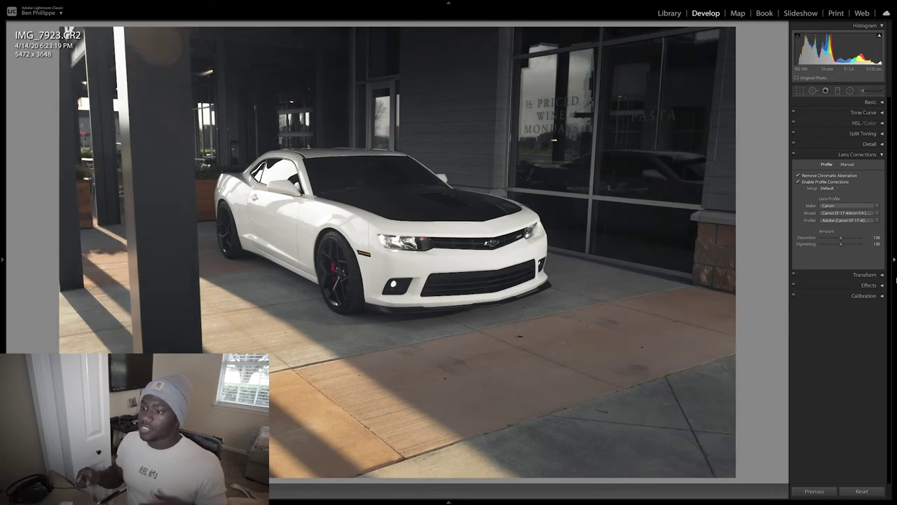
click(838, 155)
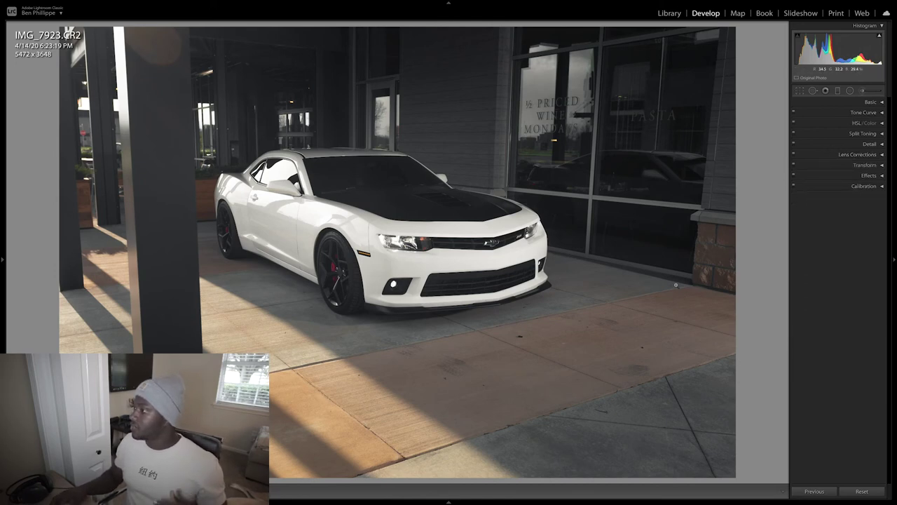
- Set the calibration shadows tint to +5 after trying it at the magenta extreme
click(837, 185)
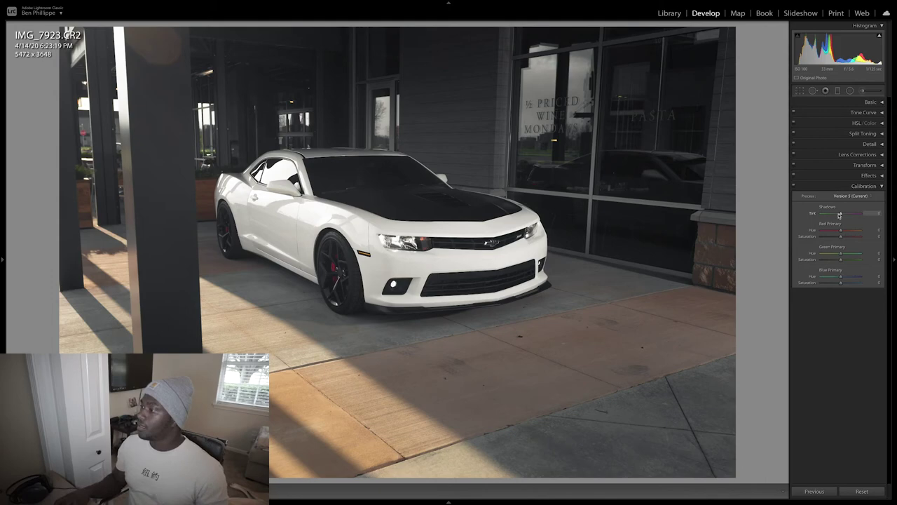
drag(839, 214, 879, 214)
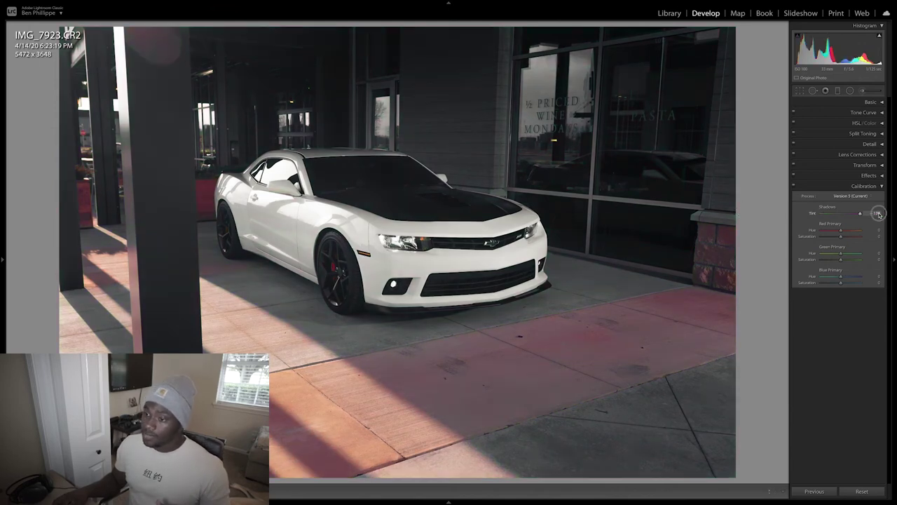
drag(879, 213, 842, 221)
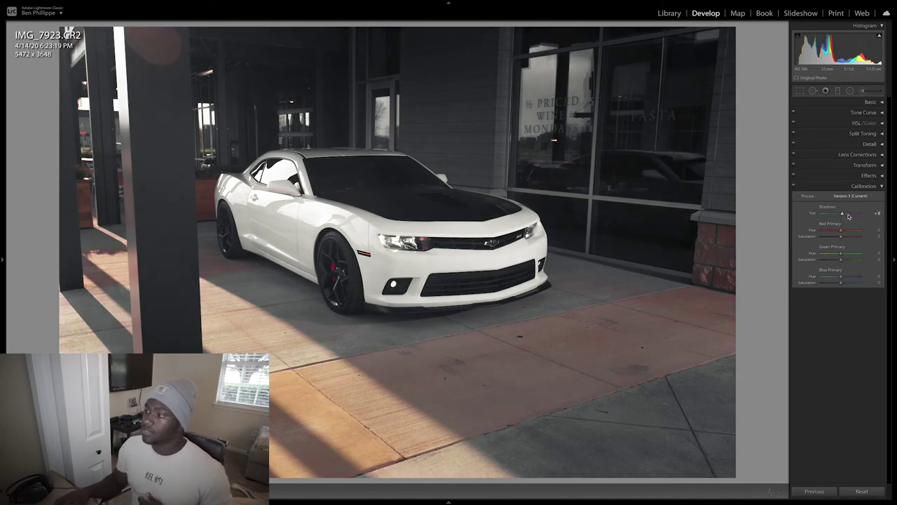
click(880, 214)
text(5)
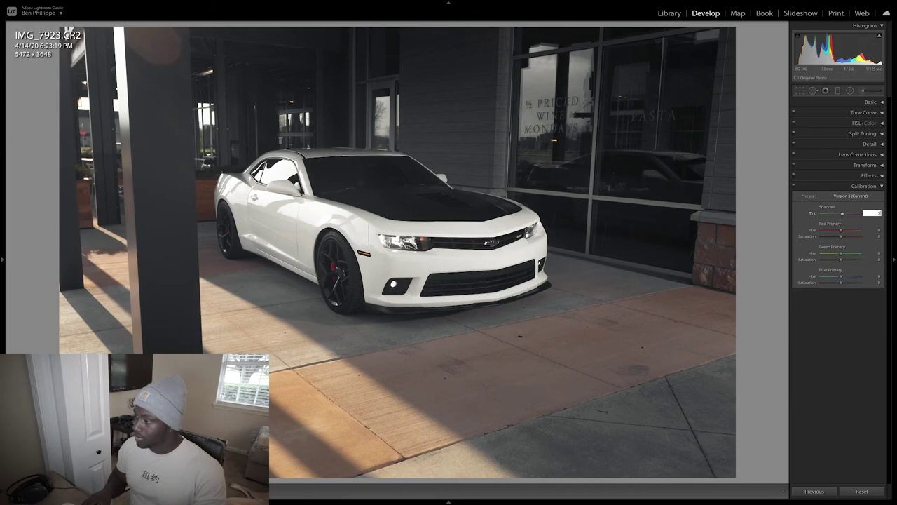
key(Return)
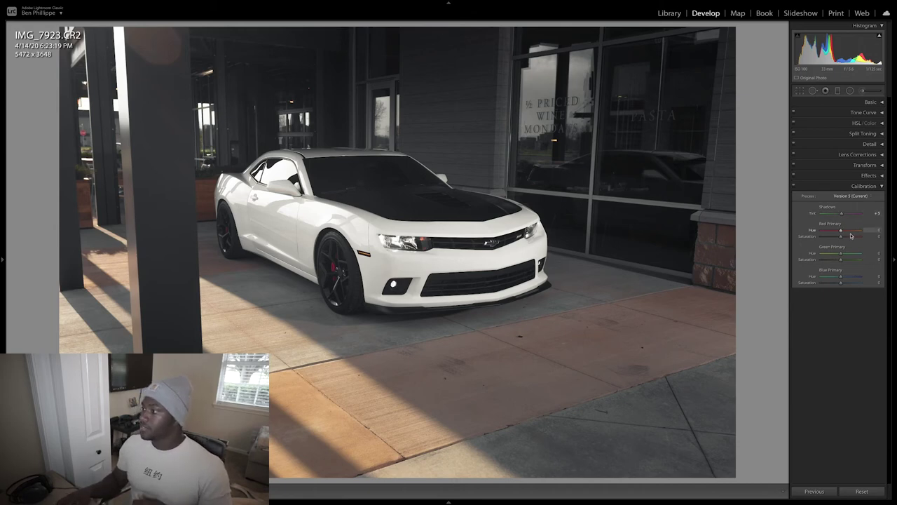
- Set the calibration's red primary hue to +11 and green primary hue to +5
drag(842, 232, 807, 253)
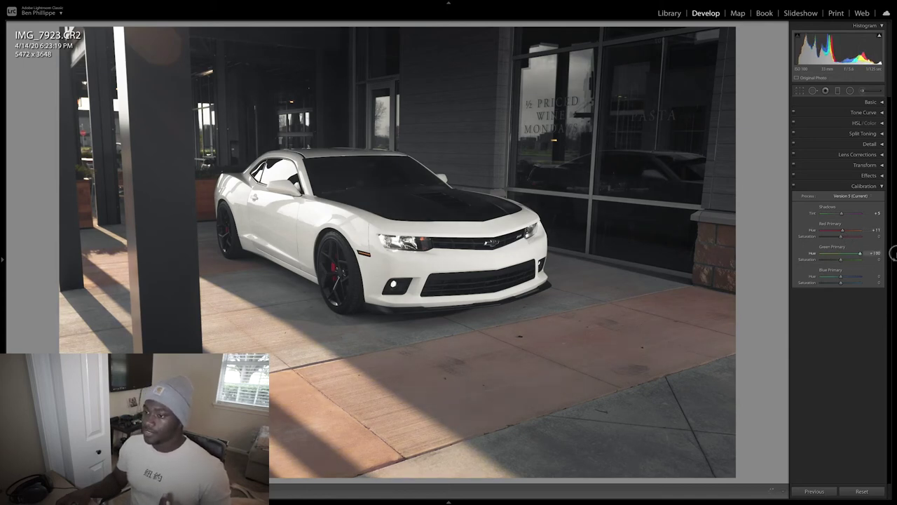
drag(831, 260, 844, 260)
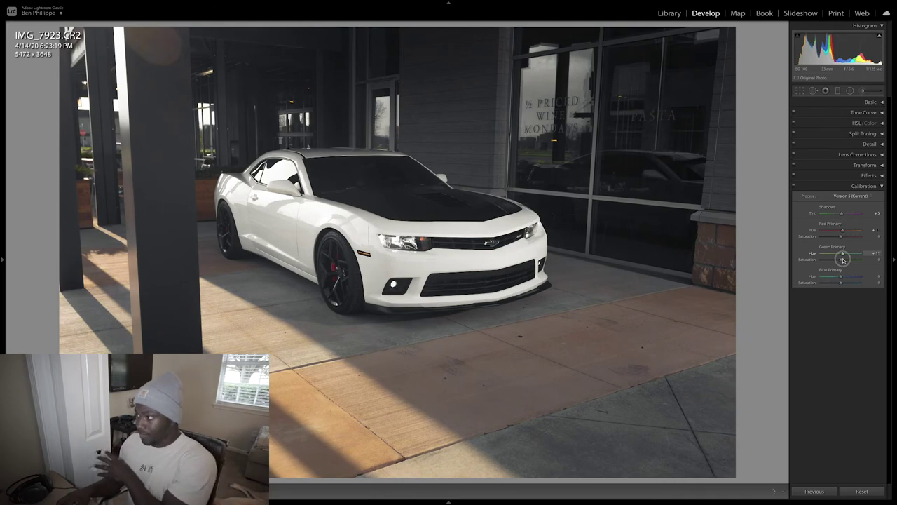
key(Down)
key(Down)
key(Down)
key(Down)
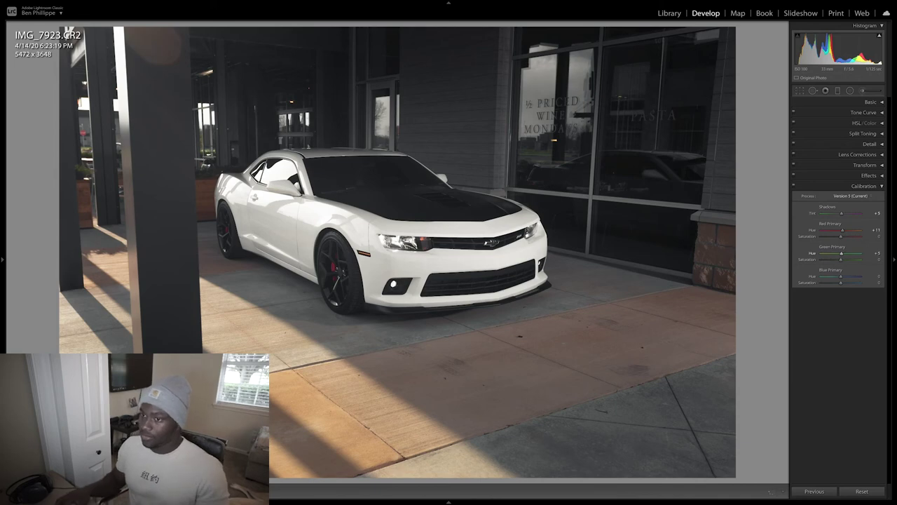
- Try the blue primary hue at both extremes in the calibration and settle it at -7
drag(841, 279, 877, 279)
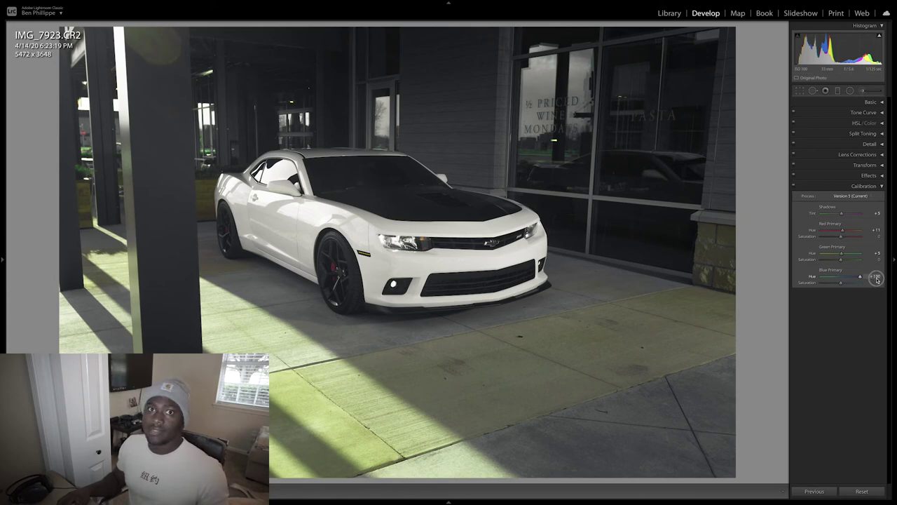
text(-100)
key(Return)
drag(804, 278, 836, 282)
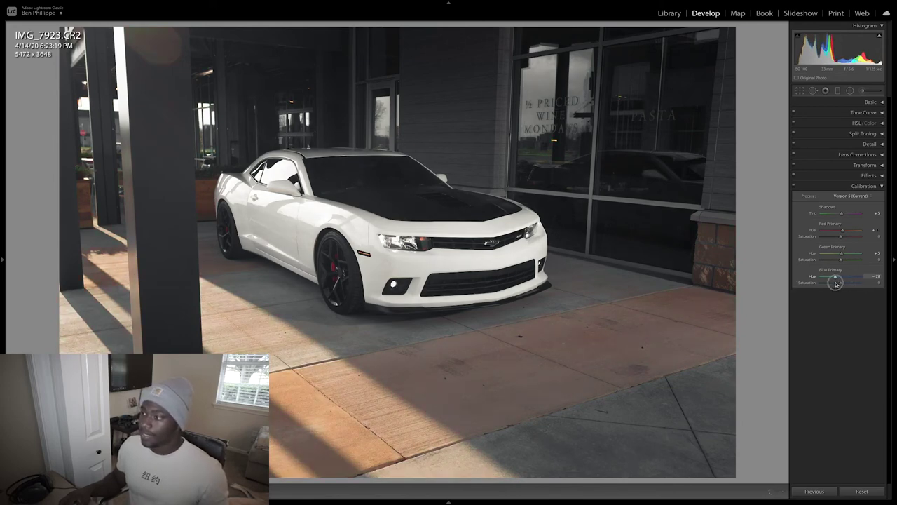
drag(836, 283, 839, 278)
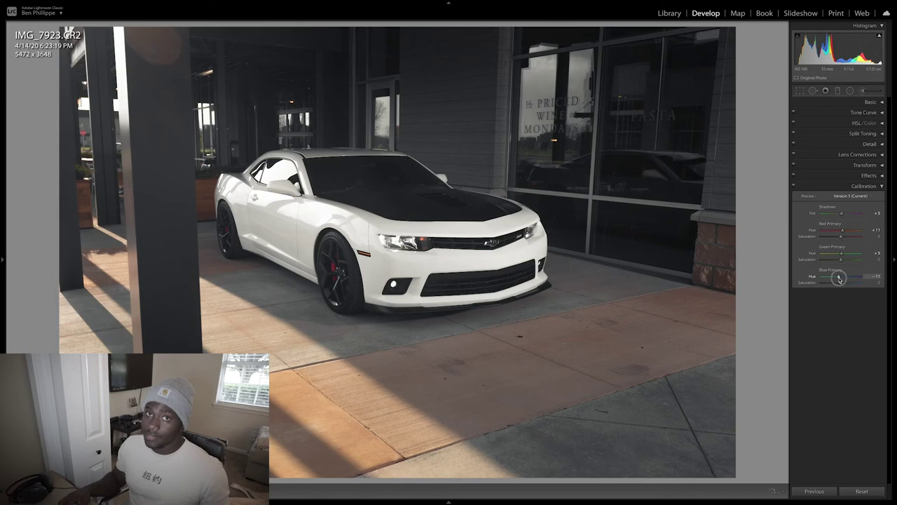
drag(839, 278, 841, 279)
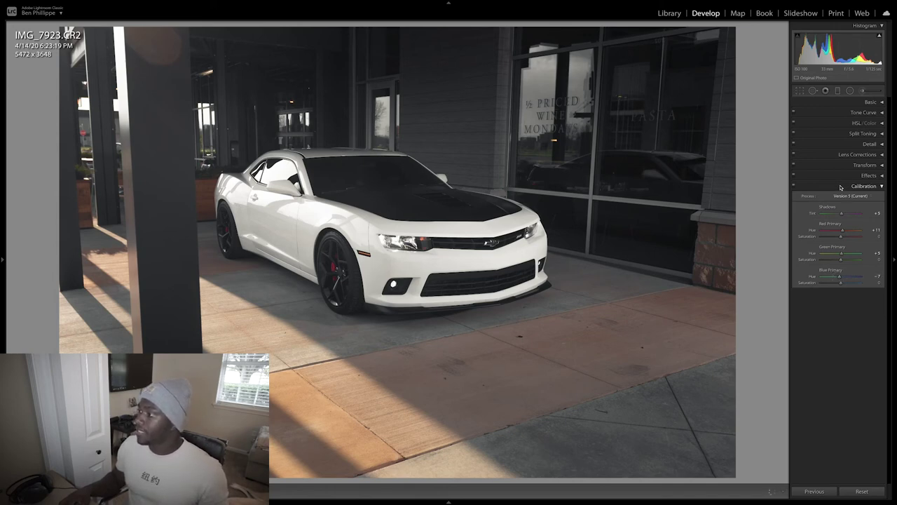
click(840, 187)
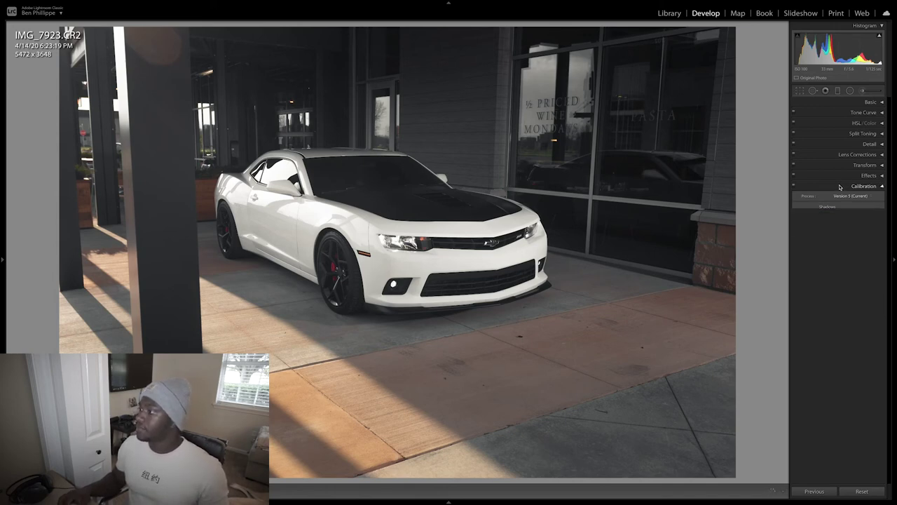
- Shape a slight S on the main point curve, raising the highlights and lowering the shadow point to input 84, output 78
click(849, 104)
click(849, 104)
click(844, 113)
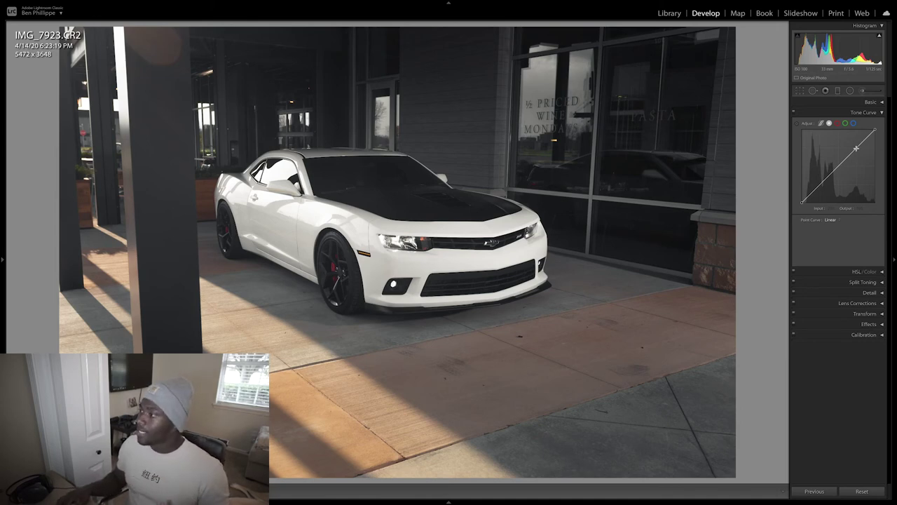
drag(856, 148, 855, 146)
click(826, 181)
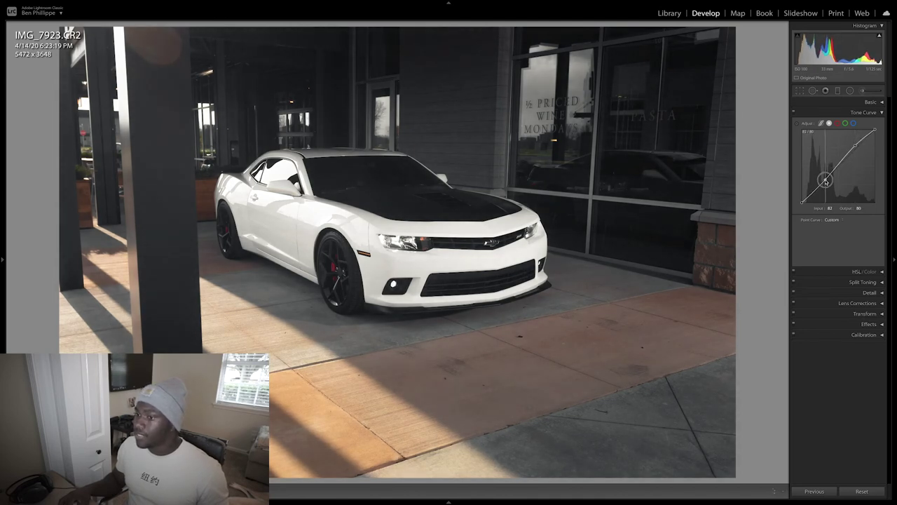
drag(825, 181, 826, 182)
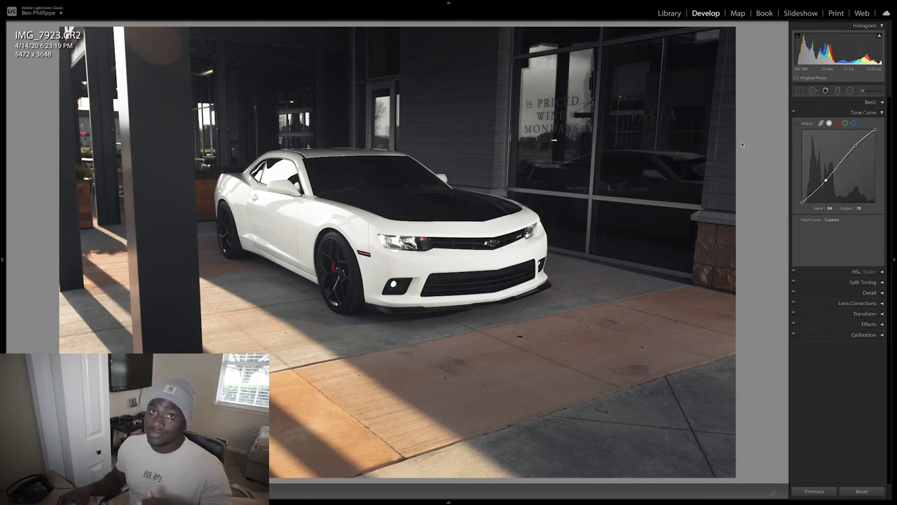
- Try an S-shaped point curve on the red channel and undo it
click(838, 124)
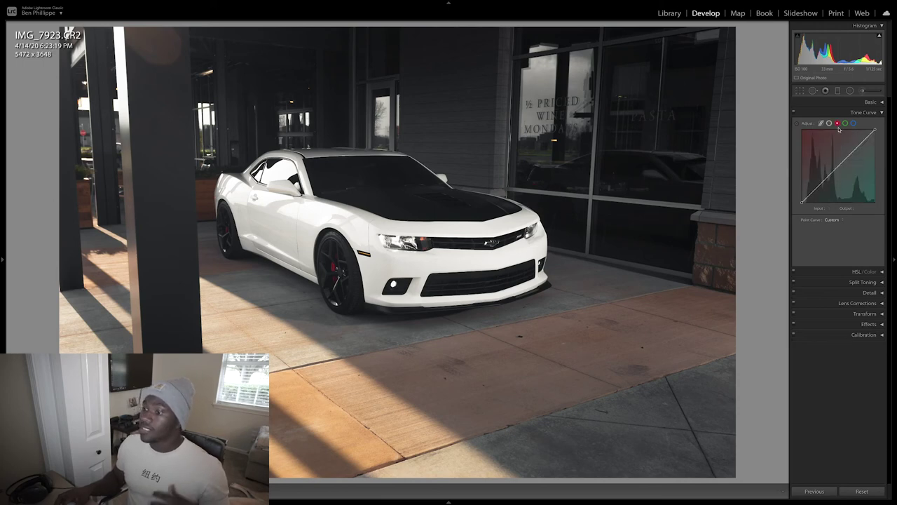
drag(856, 150, 838, 172)
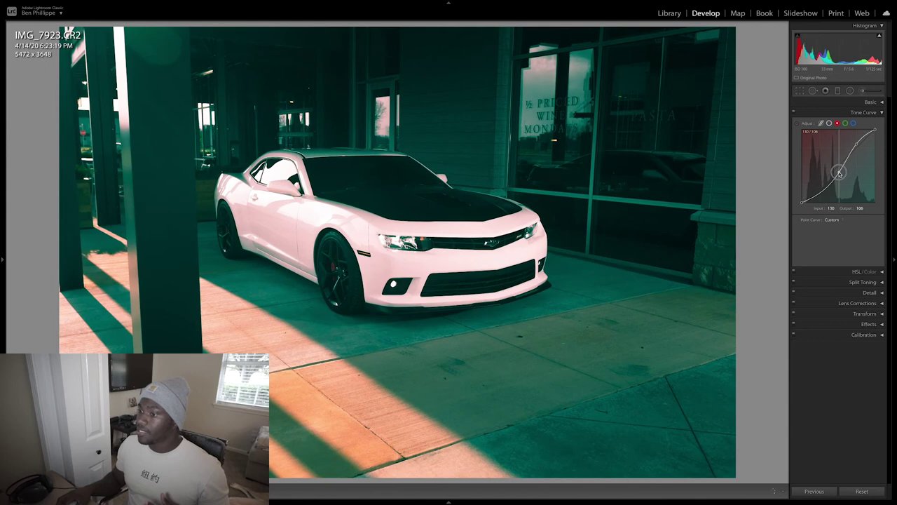
key(ctrl+z)
key(ctrl+z)
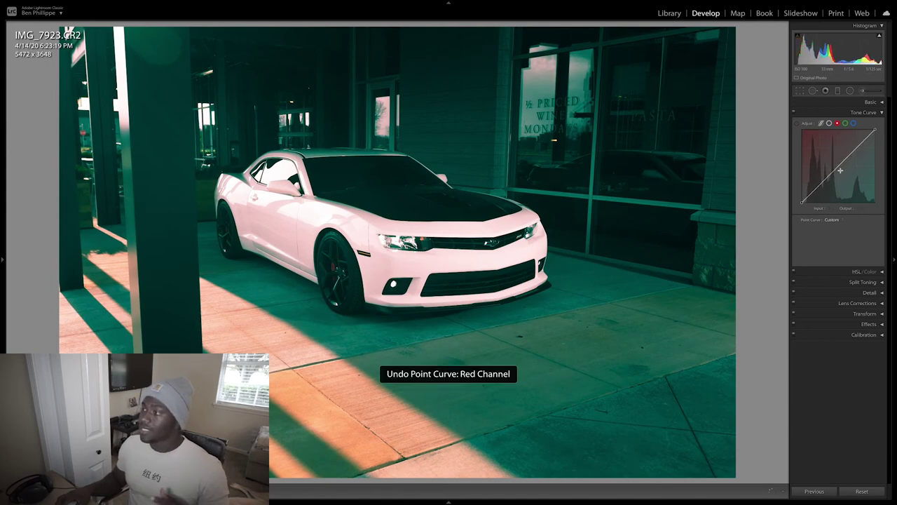
click(837, 114)
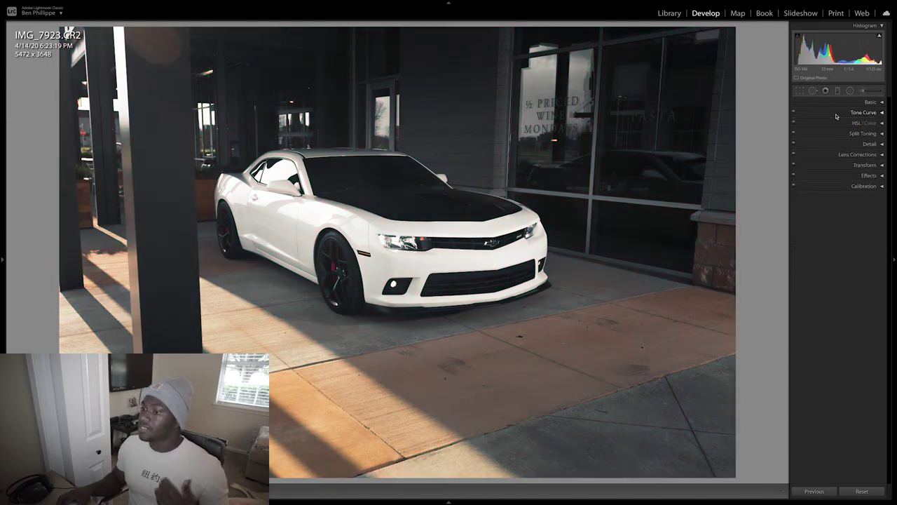
- Set the whites to -34 and the blacks to -12 in the basic tones, using the clipping preview
click(832, 102)
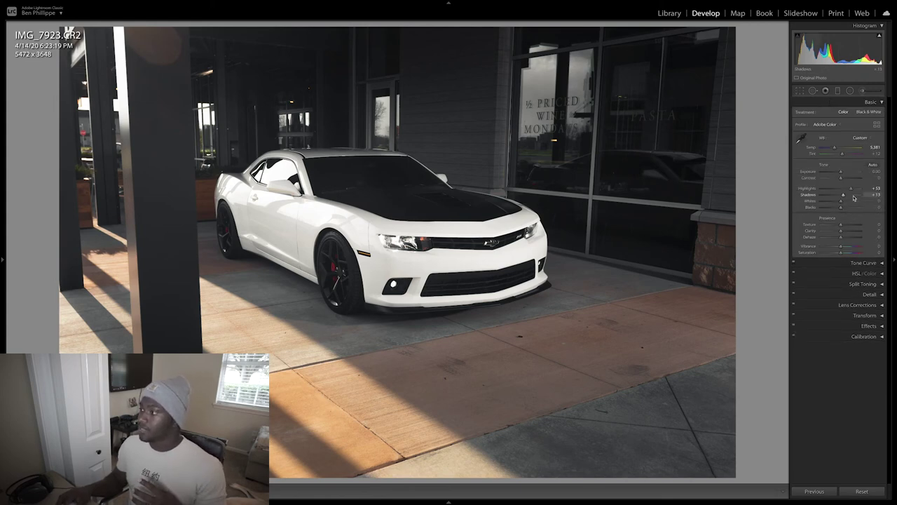
key(alt)
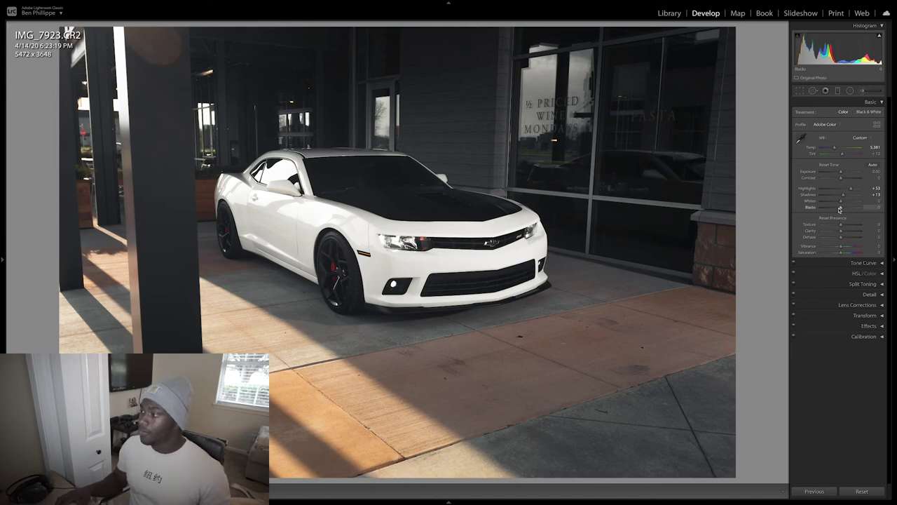
drag(841, 203, 839, 211)
alt+click(841, 208)
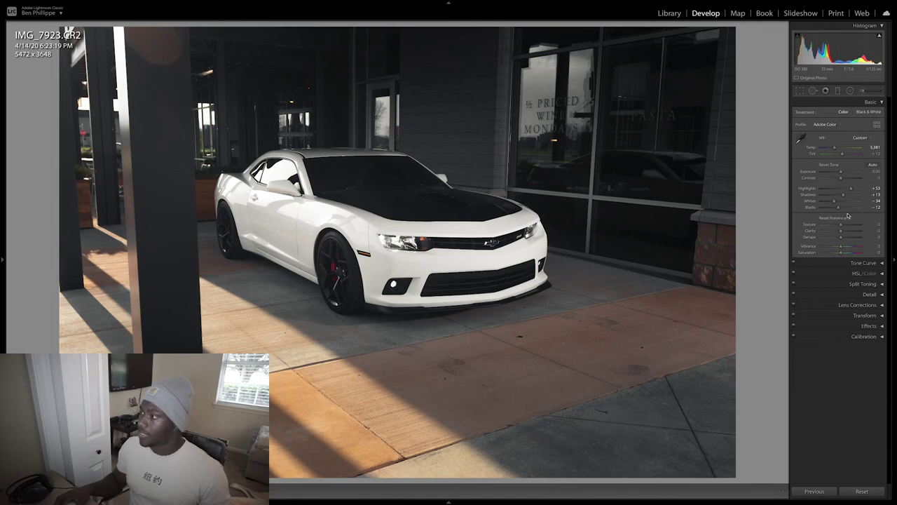
- Check the clipping preview of the whites, try a higher whites value and undo it
alt+click(834, 202)
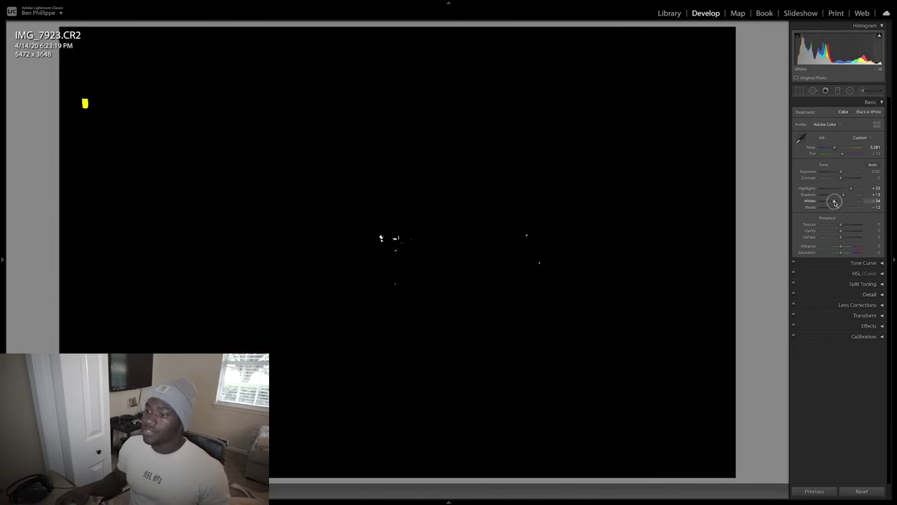
drag(835, 202, 854, 202)
key(ctrl+z)
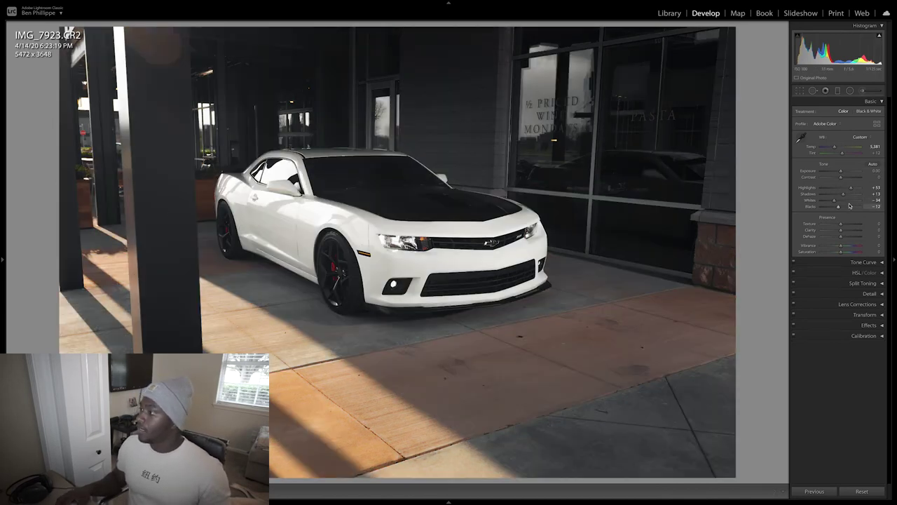
- Raise the highlights to +87 and set the whites to -10
drag(852, 191, 858, 192)
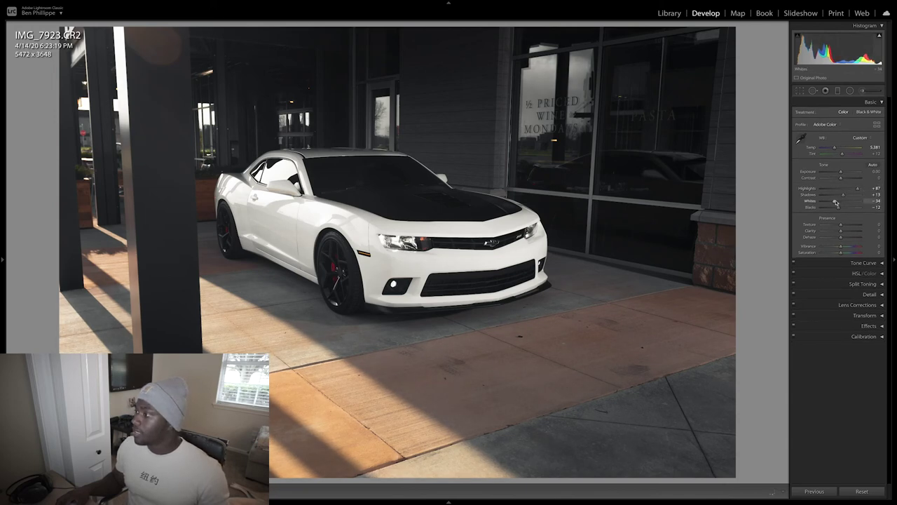
click(877, 201)
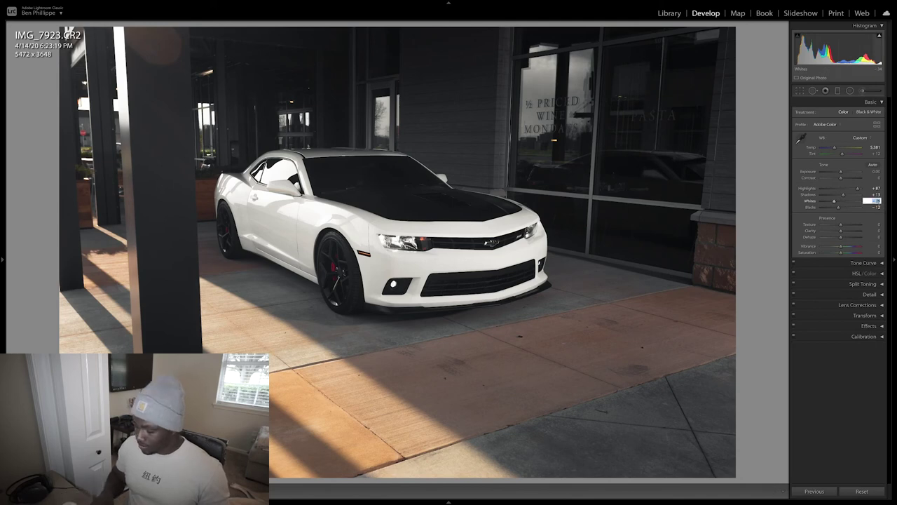
key(BackSpace)
text(-10)
key(Return)
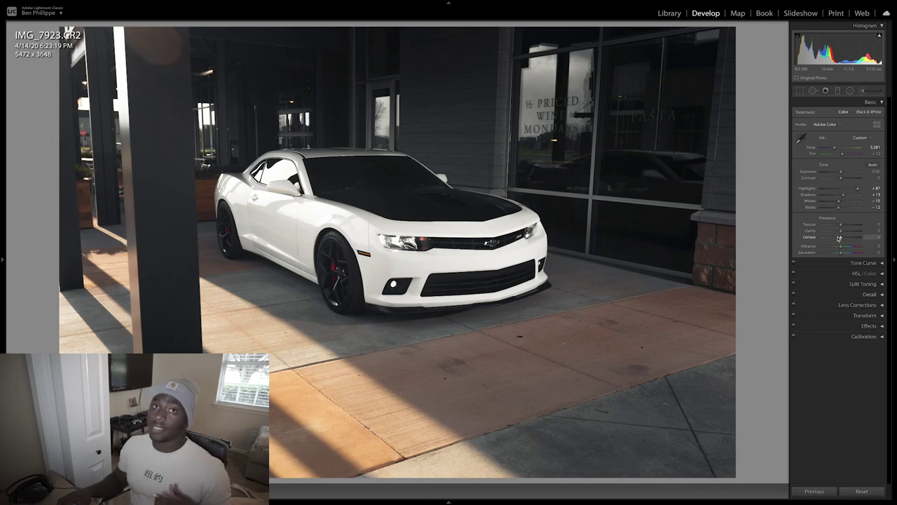
- Review the settings of the existing radial filter on the car
click(850, 91)
click(380, 221)
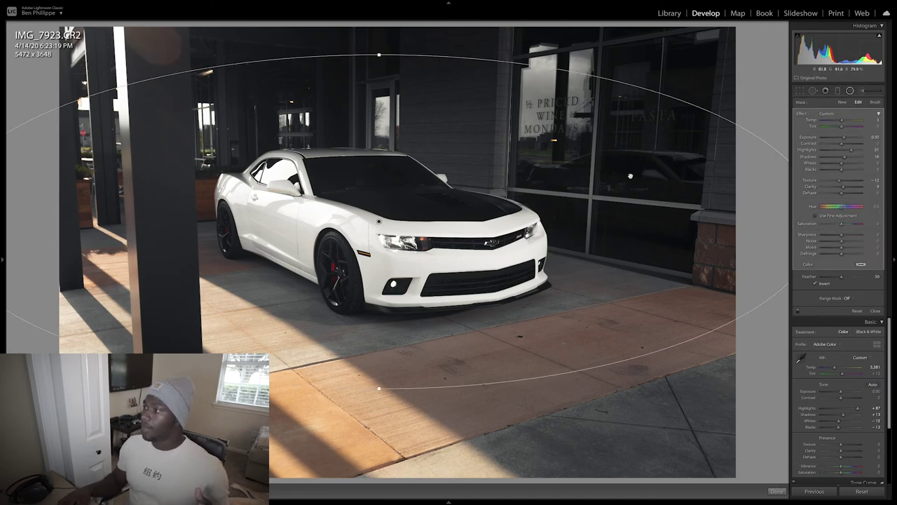
click(851, 90)
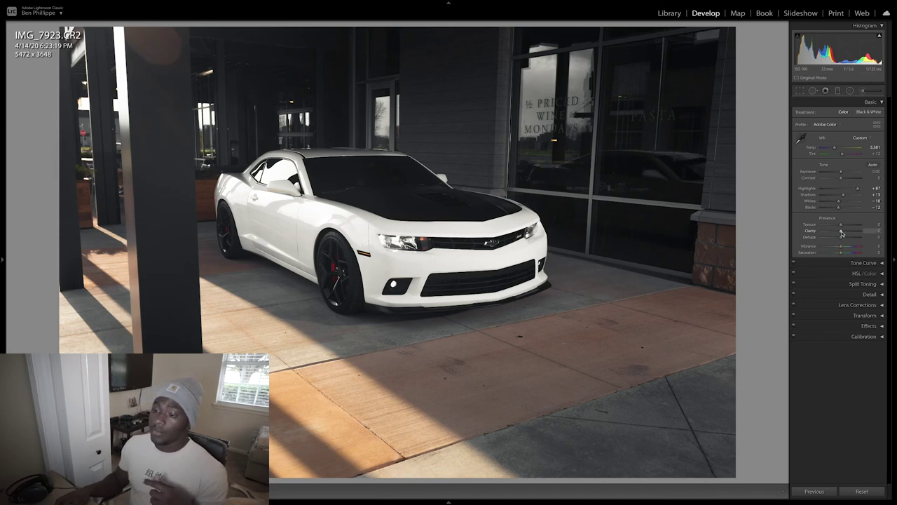
- Set the clarity to +35 and compare the photo with and without it
drag(842, 233, 848, 232)
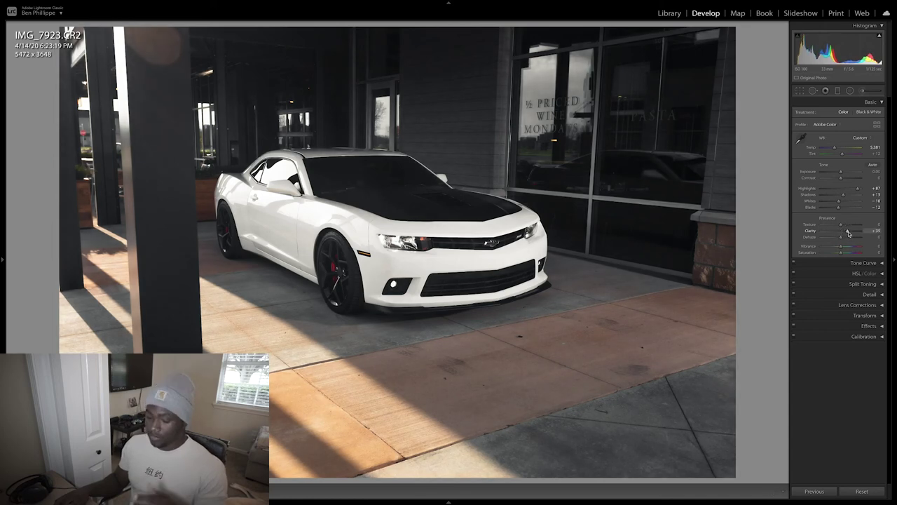
key(ctrl+z)
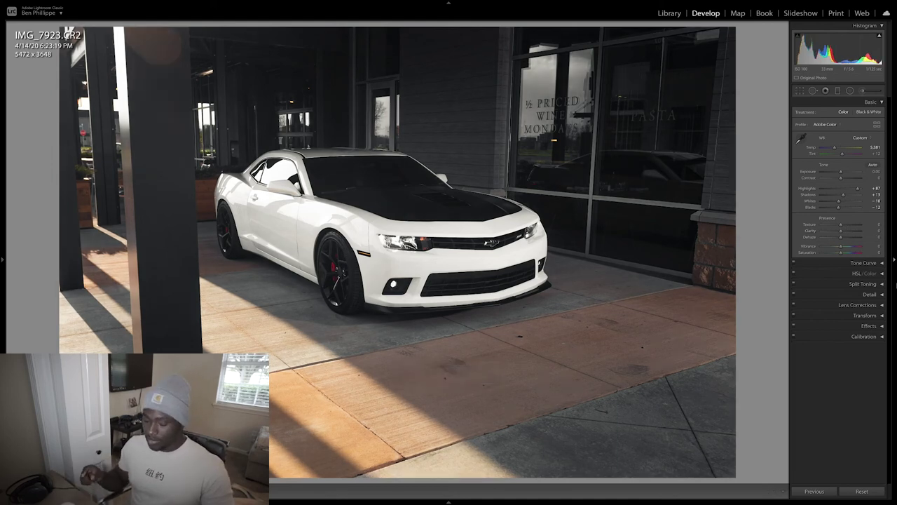
key(ctrl+shift+z)
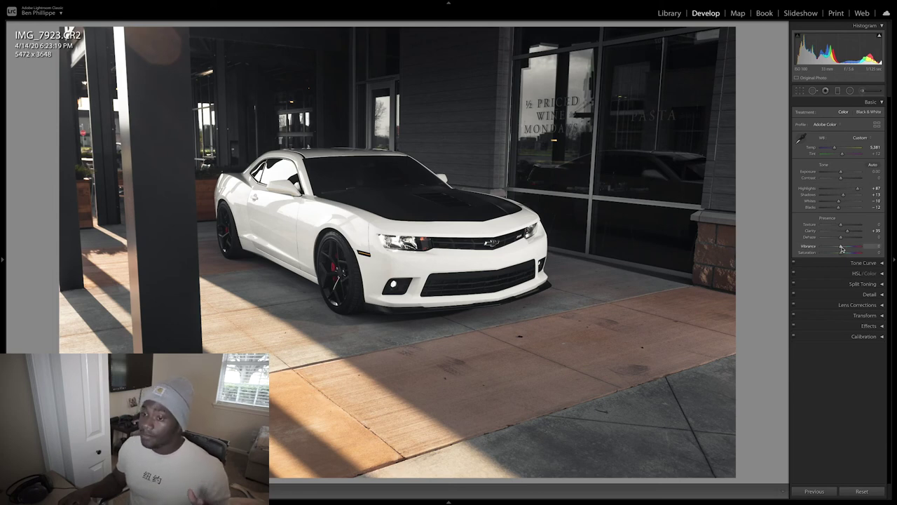
- Set the saturation to -10 and the vibrance to +50
click(879, 253)
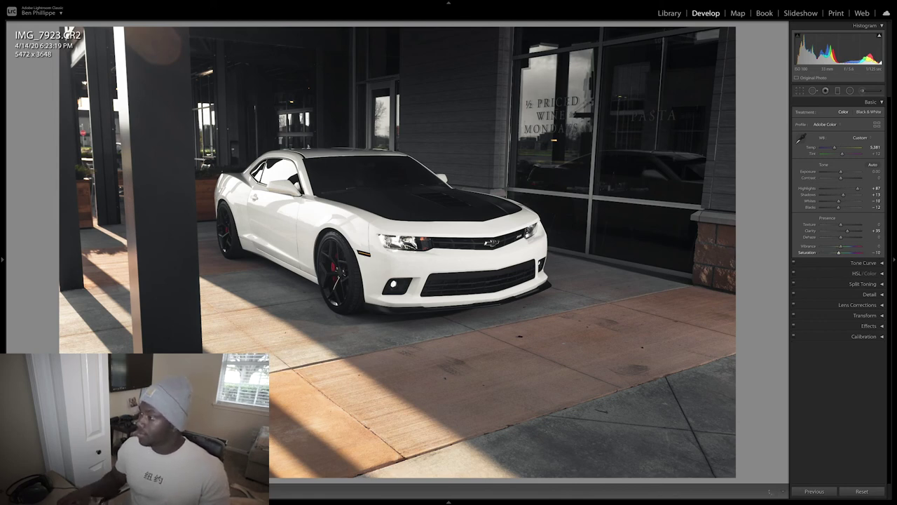
key(Return)
drag(841, 247, 851, 248)
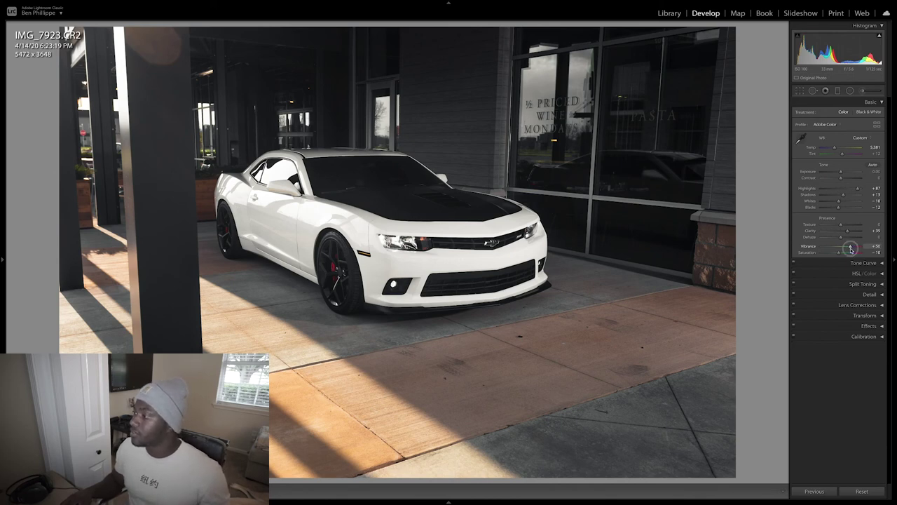
- Raise the vibrance to +58 and compare the edited photo with its original version
drag(850, 248, 853, 248)
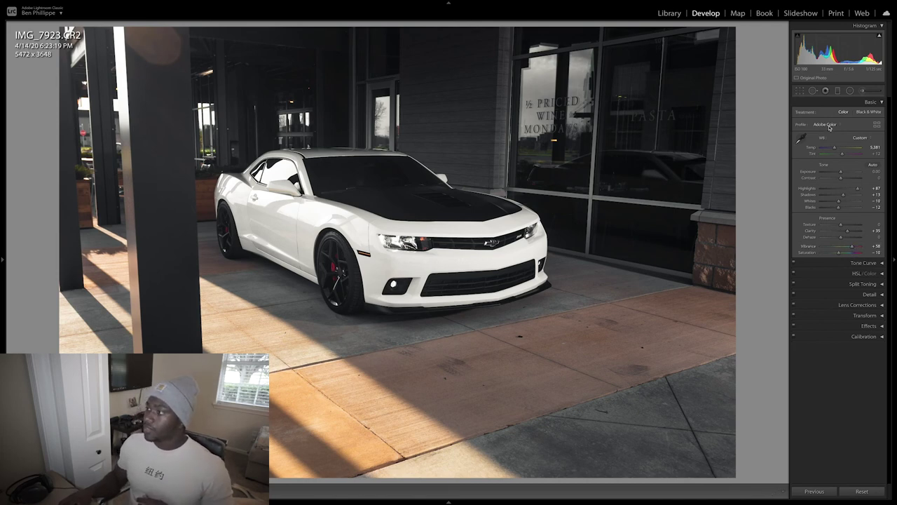
click(845, 103)
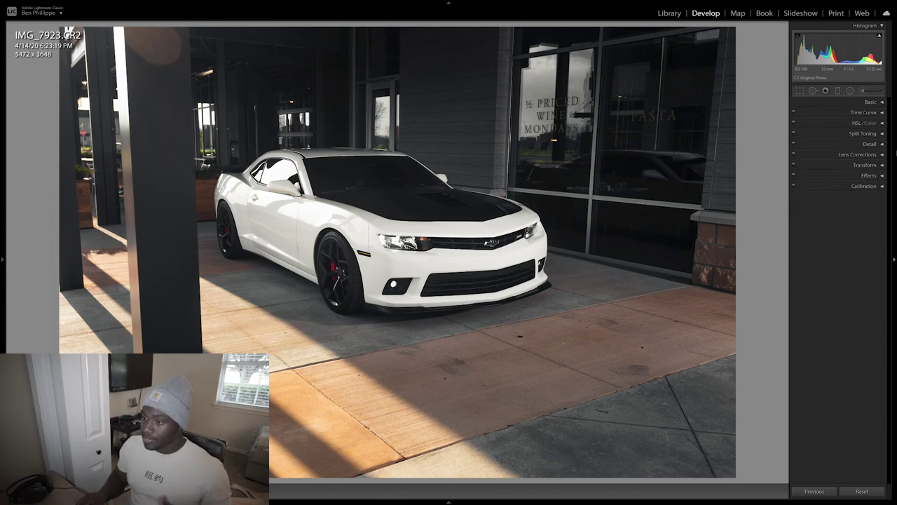
key(backslash)
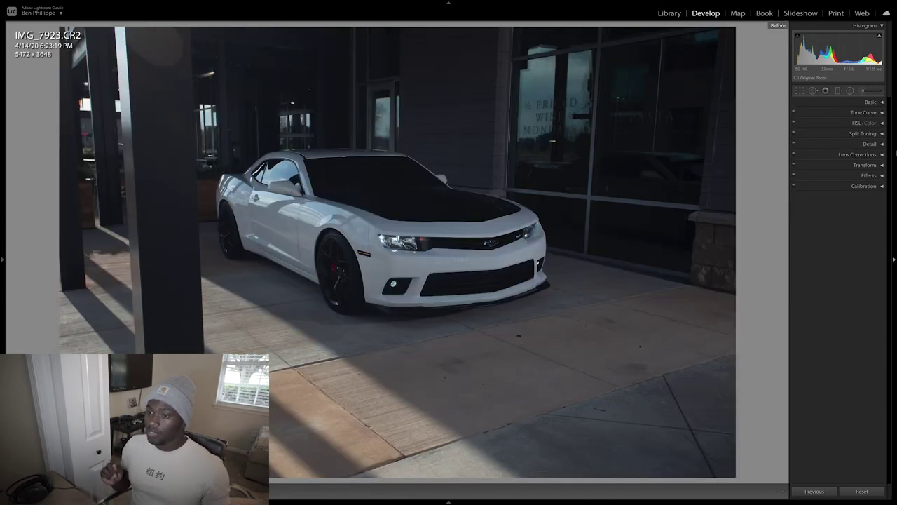
key(backslash)
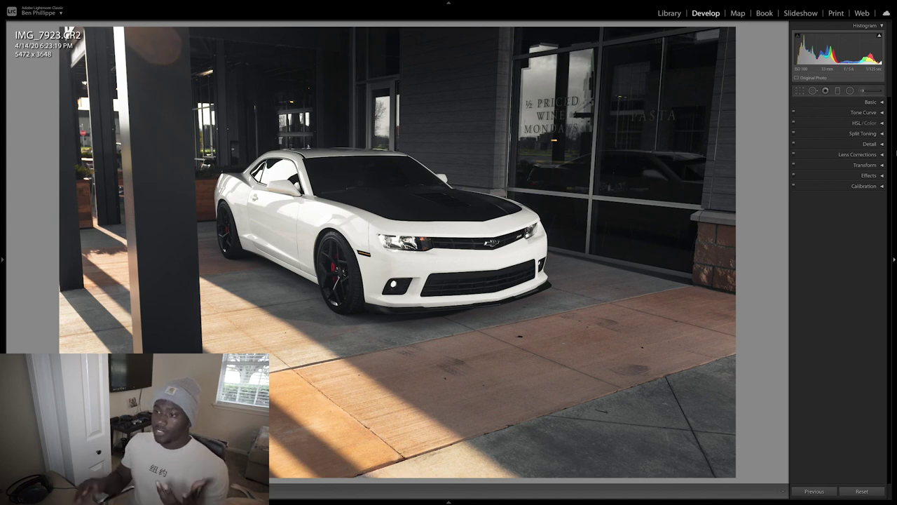
- Paint an adjustment brush mask over the rear wheel's rim with a size 7.0 brush, flow 18 and Auto Mask
click(254, 241)
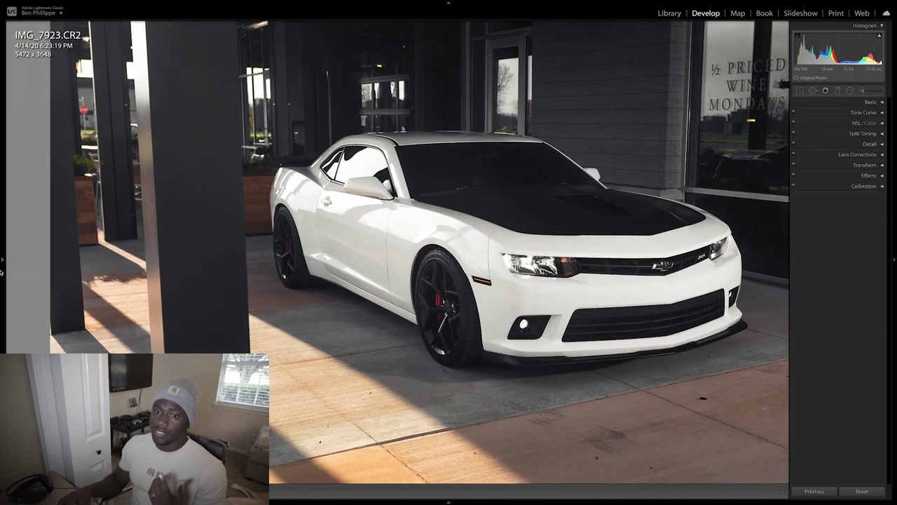
mouse_move(1, 272)
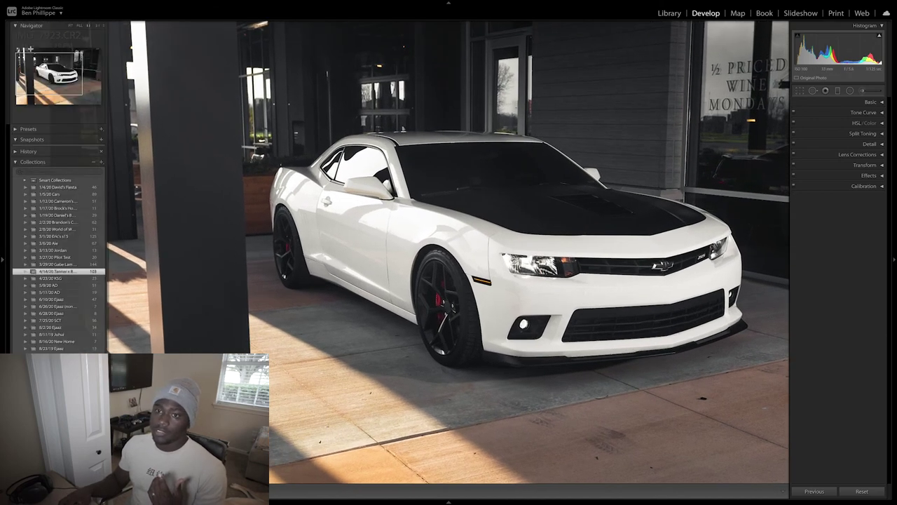
click(98, 26)
drag(168, 232, 456, 232)
click(862, 90)
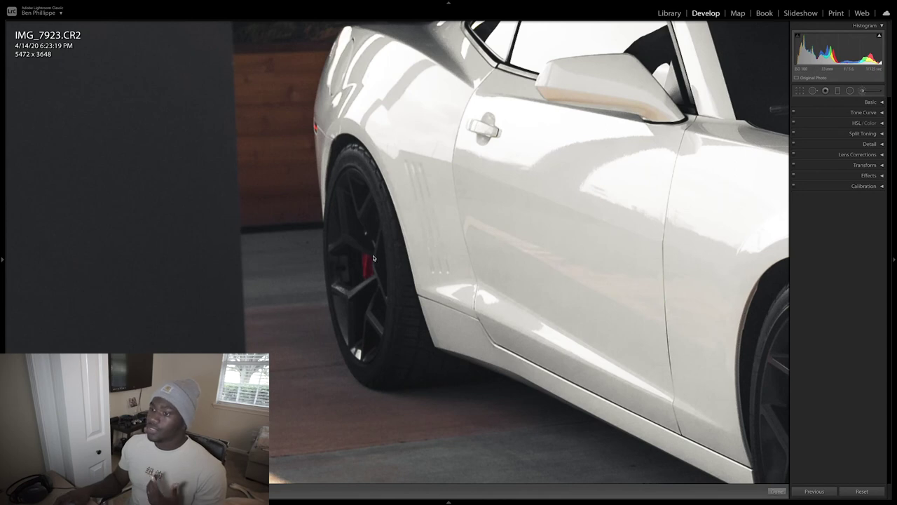
scroll(367, 245, down, 5)
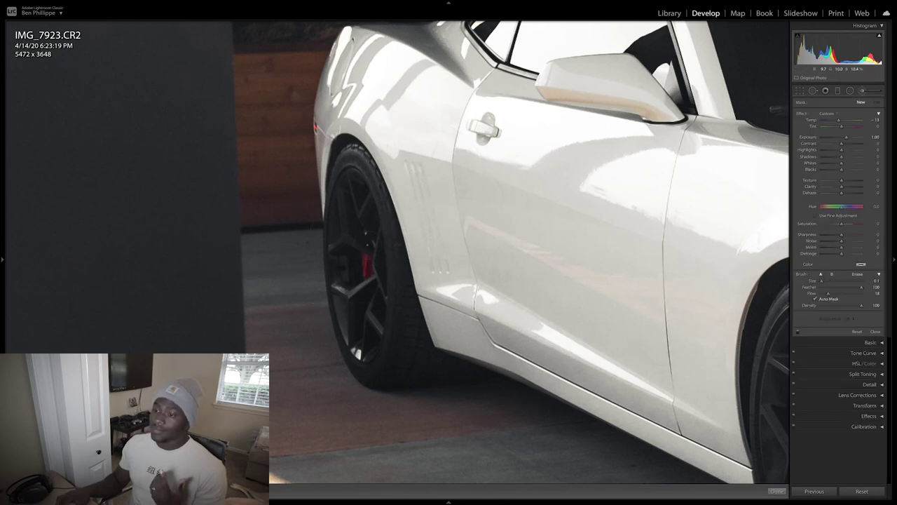
scroll(366, 244, down, 1)
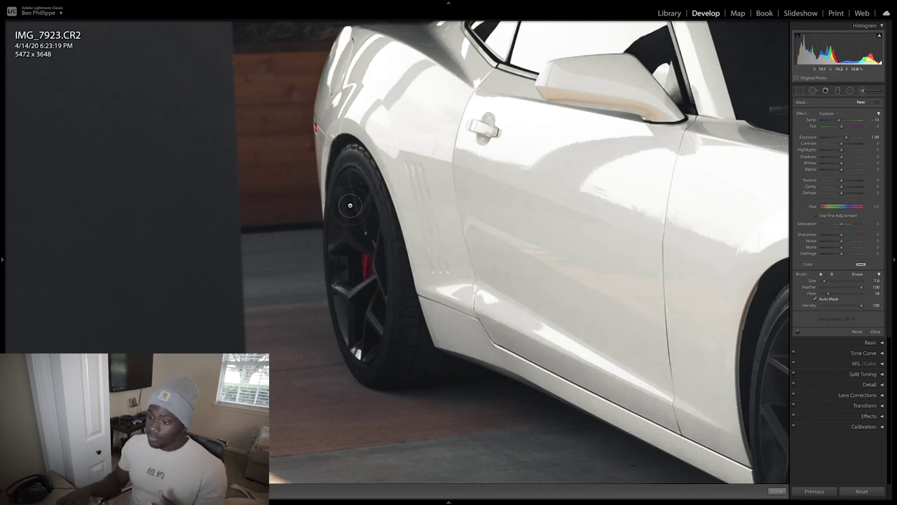
mouse_move(353, 189)
mouse_down()
mouse_move(343, 302)
mouse_move(358, 339)
mouse_up()
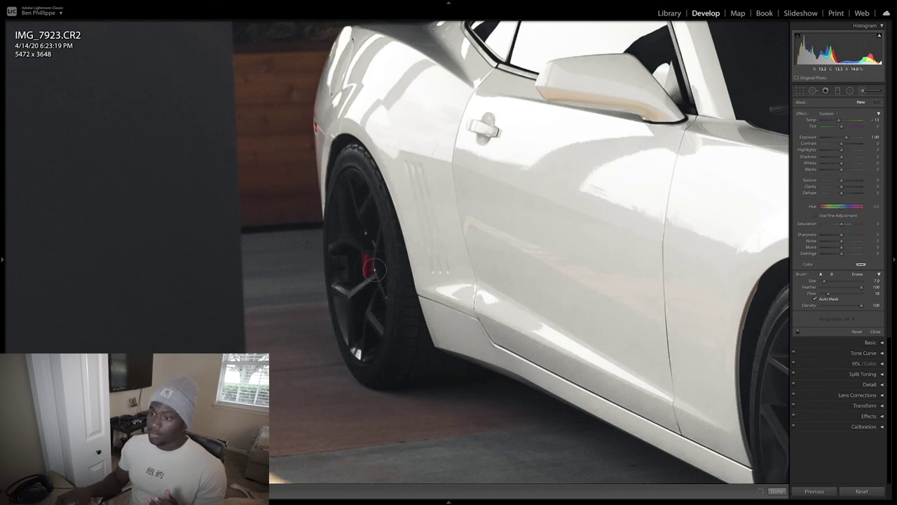
drag(358, 192, 363, 321)
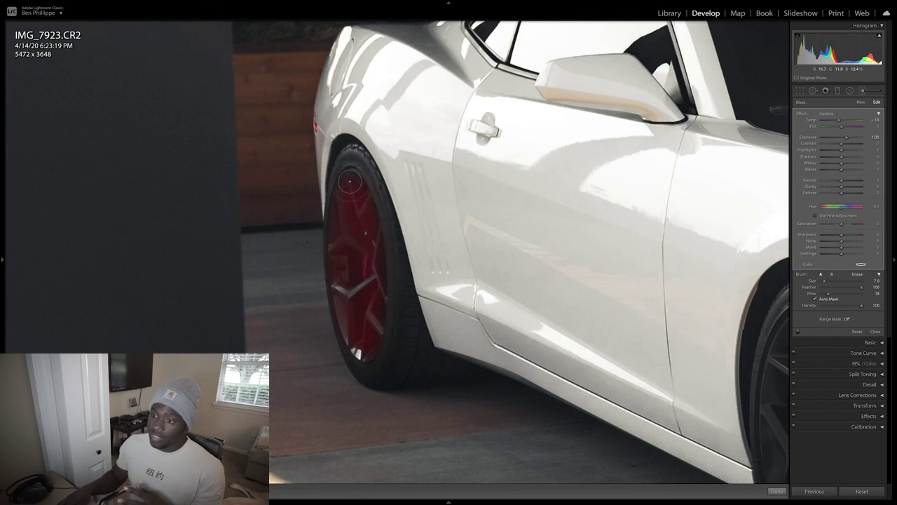
- Extend the rear wheel's brush mask over the front wheel's rim with a size 12.0 brush
scroll(554, 312, down, 5)
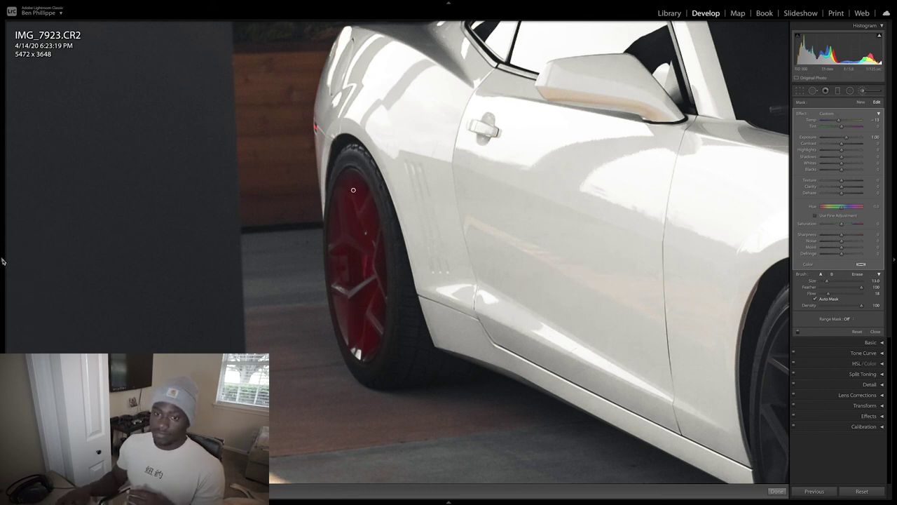
mouse_move(2, 260)
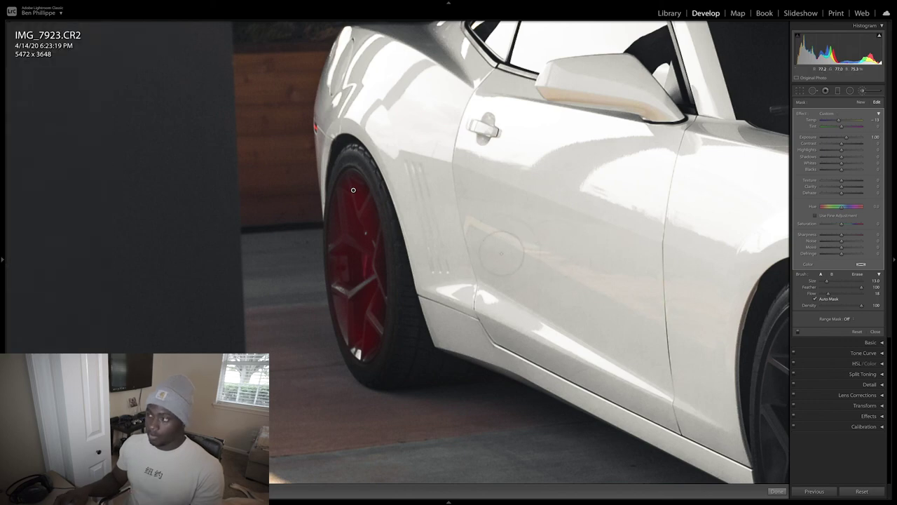
click(863, 91)
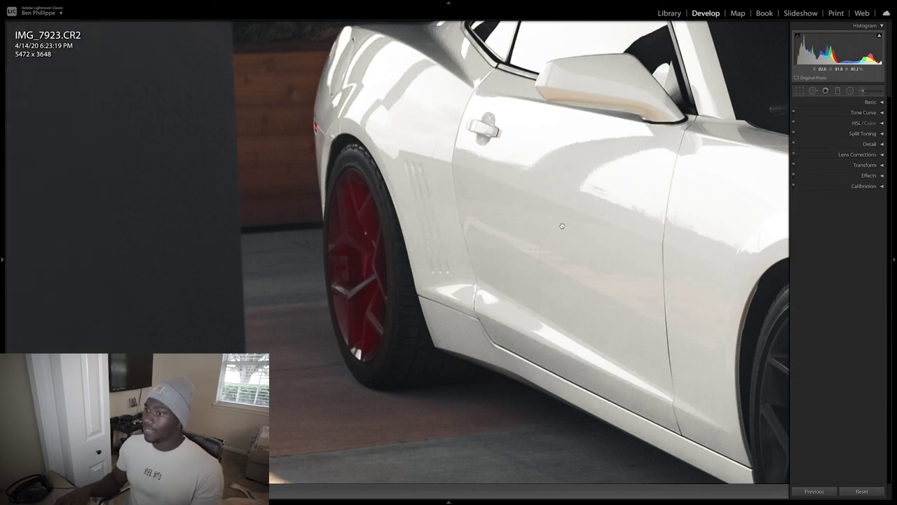
click(572, 232)
drag(339, 274, 579, 291)
click(865, 92)
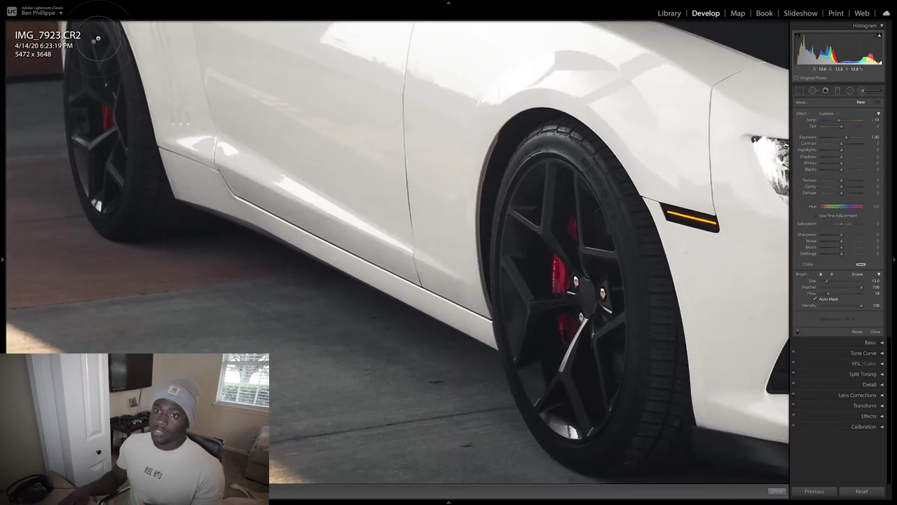
drag(93, 44, 105, 176)
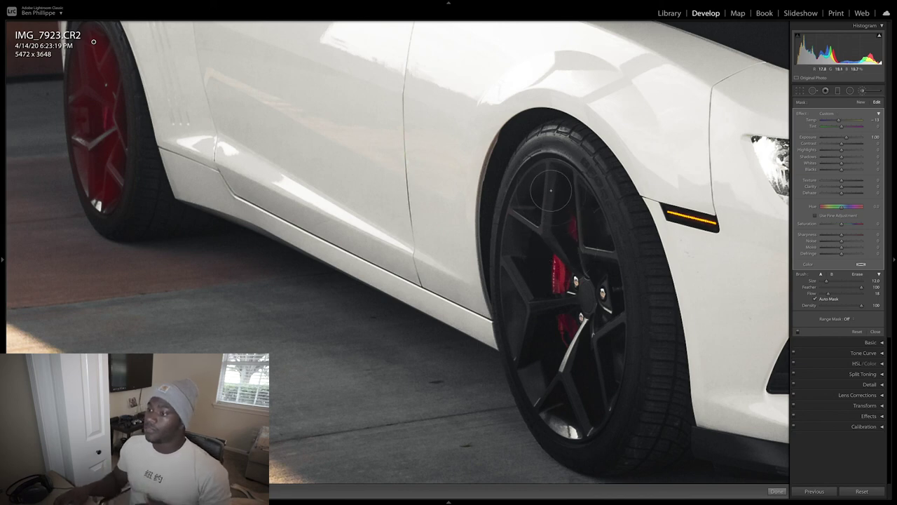
mouse_move(549, 186)
mouse_down()
mouse_move(525, 242)
mouse_move(522, 298)
mouse_move(530, 344)
mouse_move(563, 410)
mouse_move(595, 382)
mouse_move(599, 337)
mouse_move(579, 213)
mouse_move(561, 193)
mouse_move(522, 203)
mouse_move(536, 191)
mouse_move(563, 182)
mouse_move(599, 243)
mouse_move(621, 309)
mouse_move(601, 389)
mouse_move(578, 412)
mouse_move(554, 403)
mouse_move(536, 353)
mouse_move(525, 241)
mouse_move(608, 316)
mouse_move(560, 375)
mouse_move(540, 224)
mouse_move(525, 311)
mouse_up()
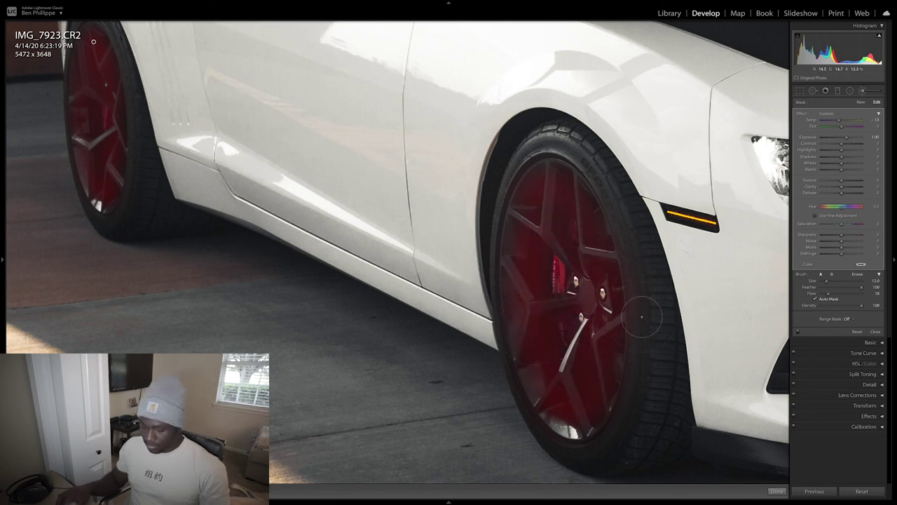
key(alt)
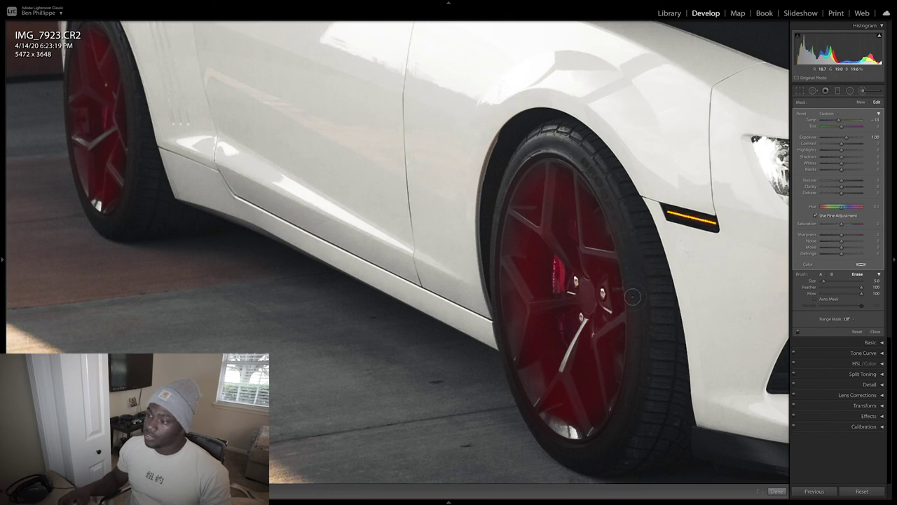
key(alt)
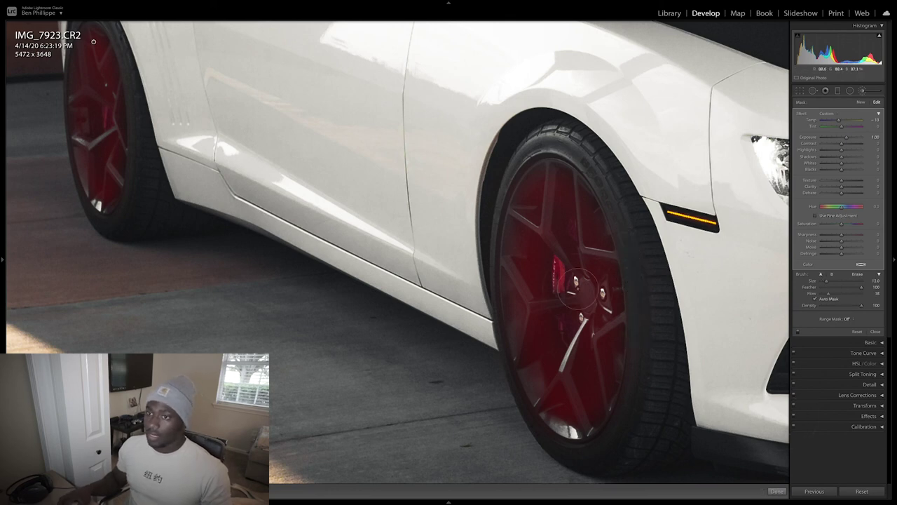
- Hide the mask overlay, set the wheel mask's contrast to 25, highlights to about 75 and shadows to 14, and adjust its exposure
key(o)
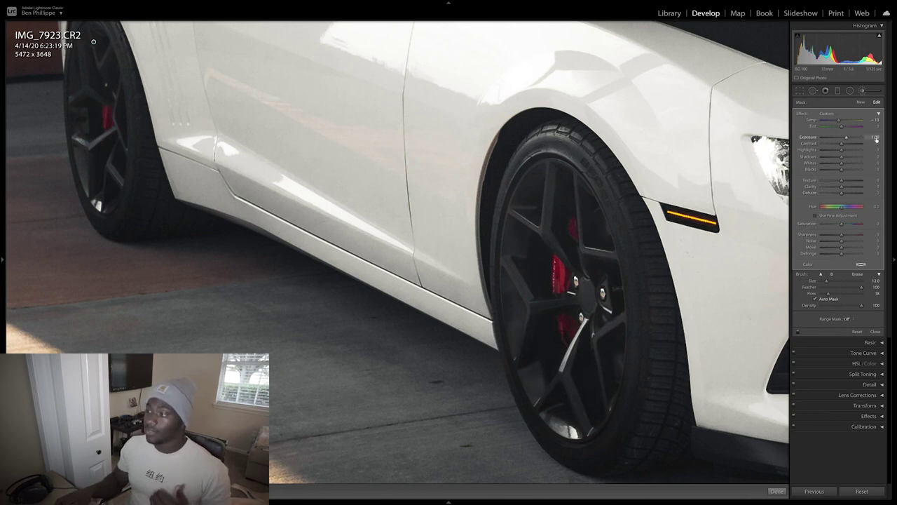
click(875, 138)
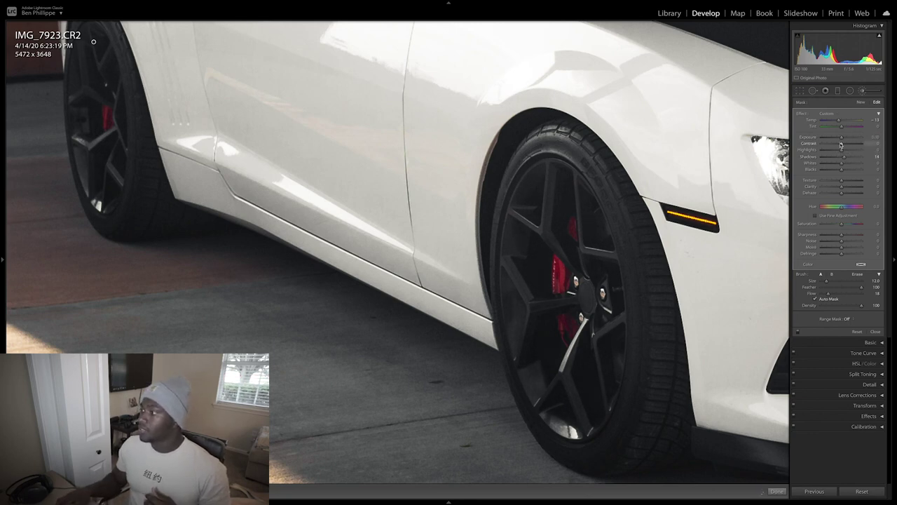
drag(842, 146, 855, 151)
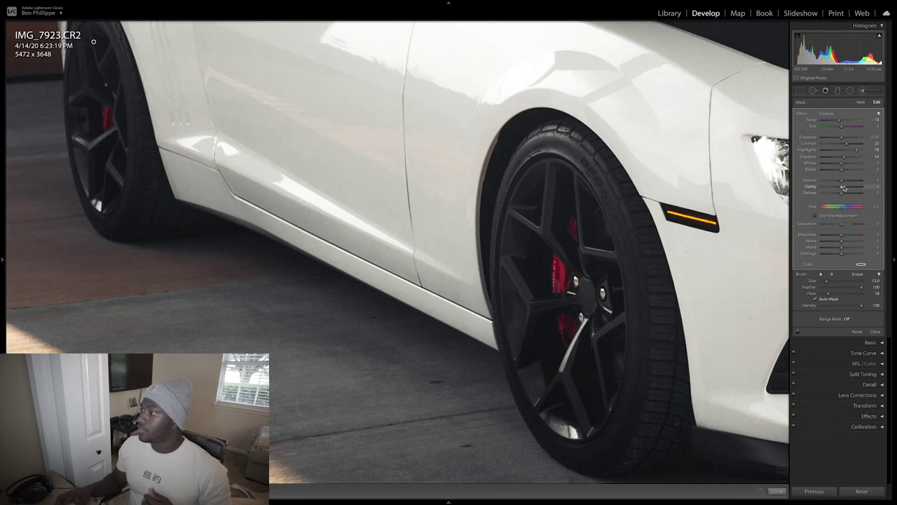
click(873, 137)
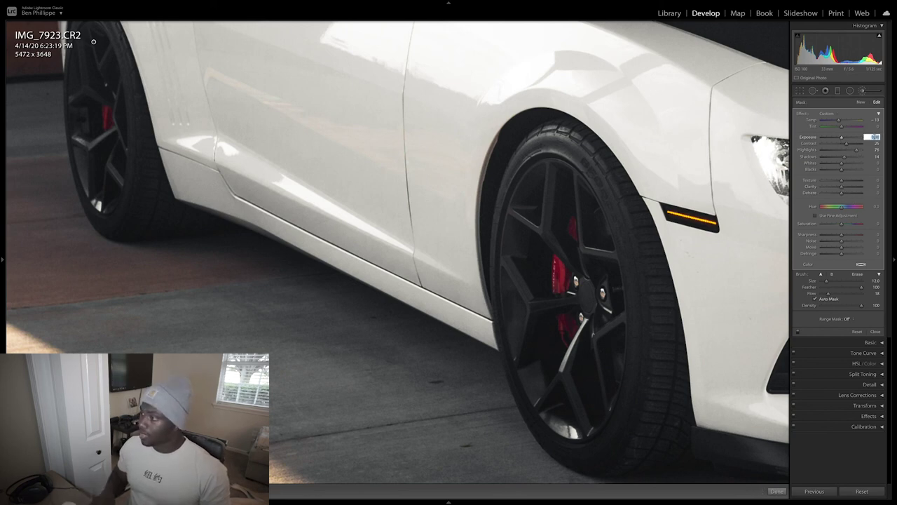
text(-1)
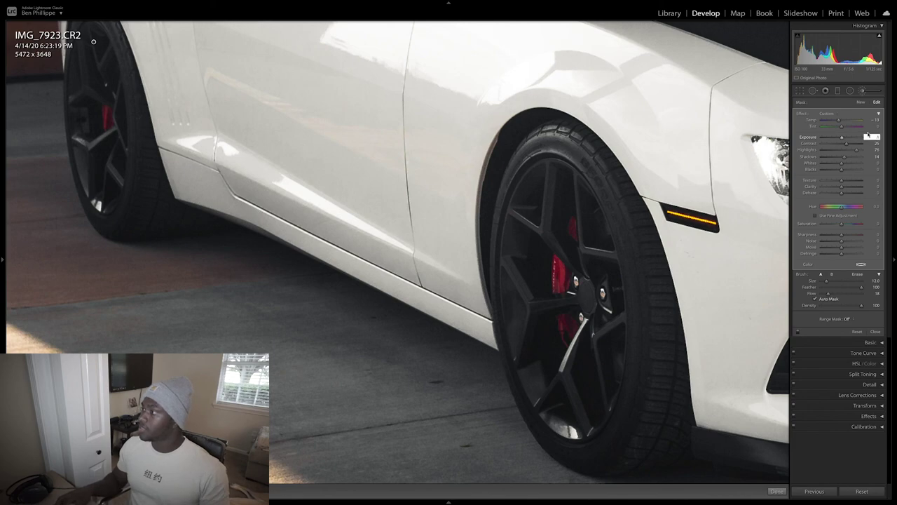
click(864, 92)
key(z)
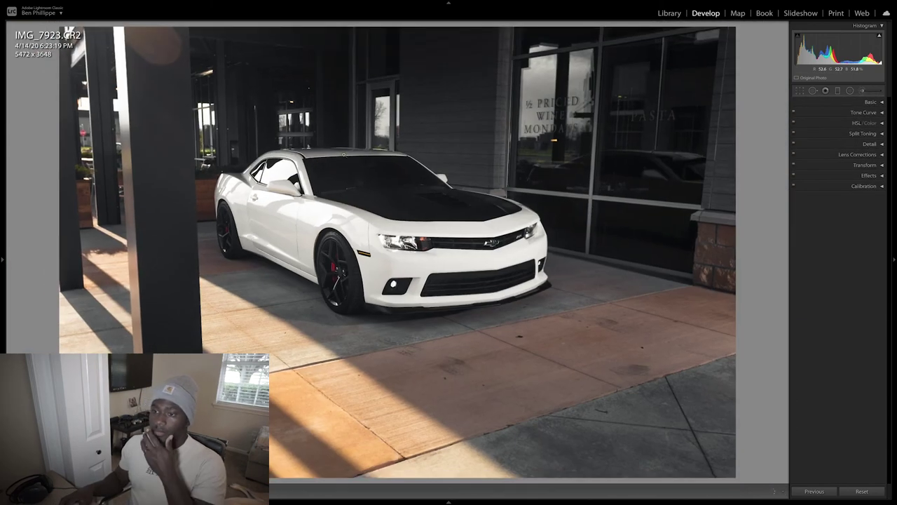